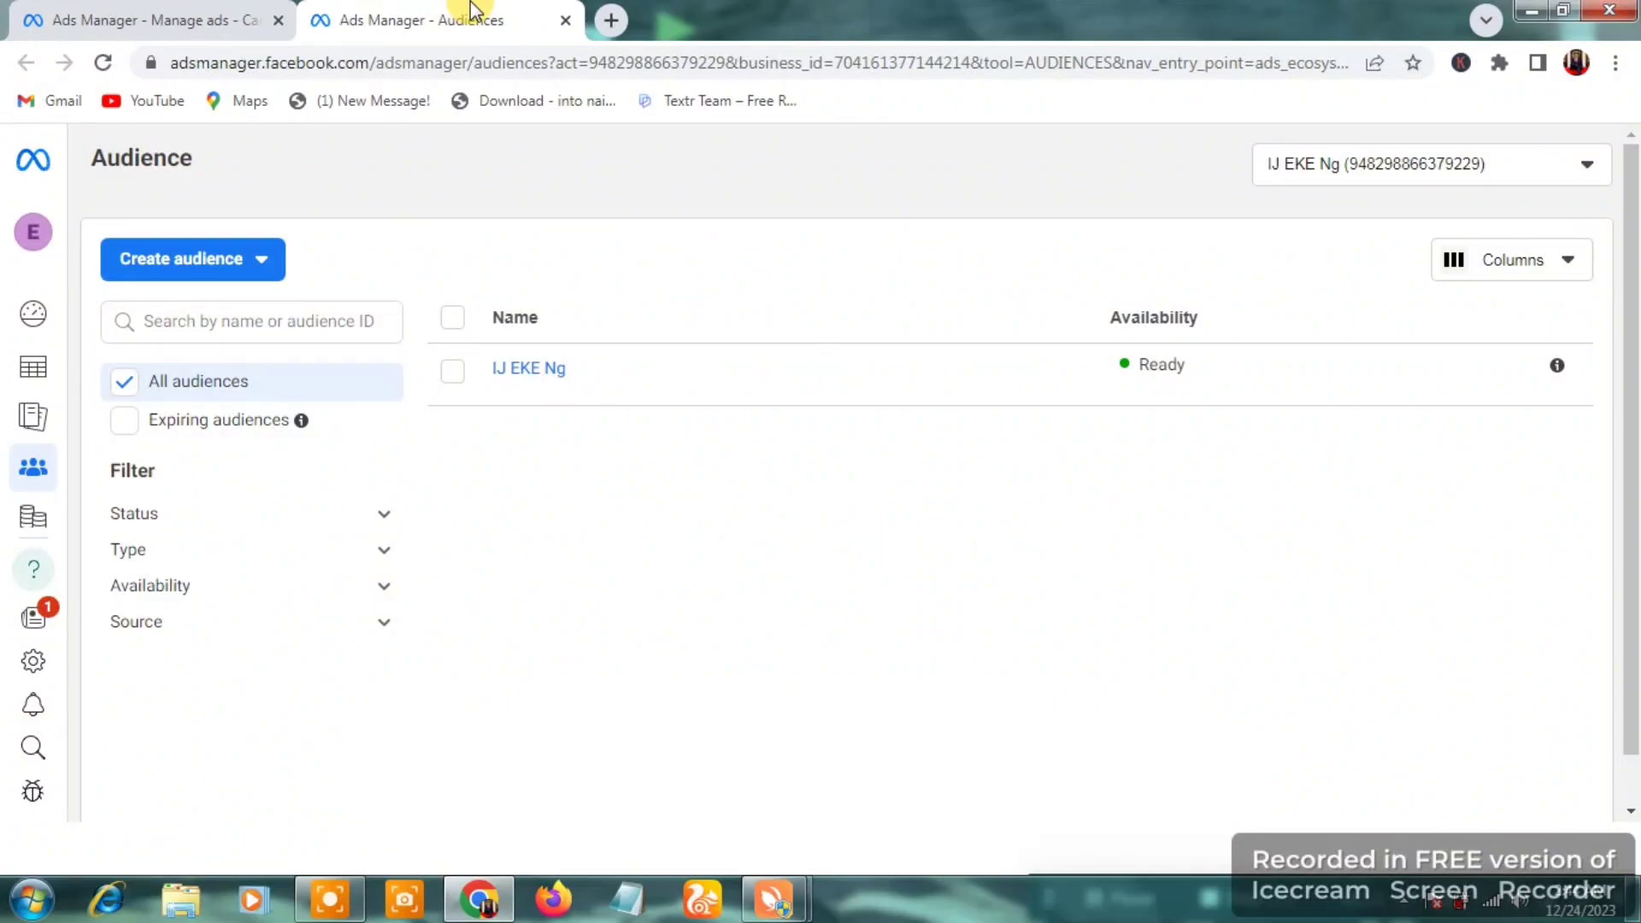
Step: Start a new custom audience that uses a Facebook page as its source
left_click(245, 268)
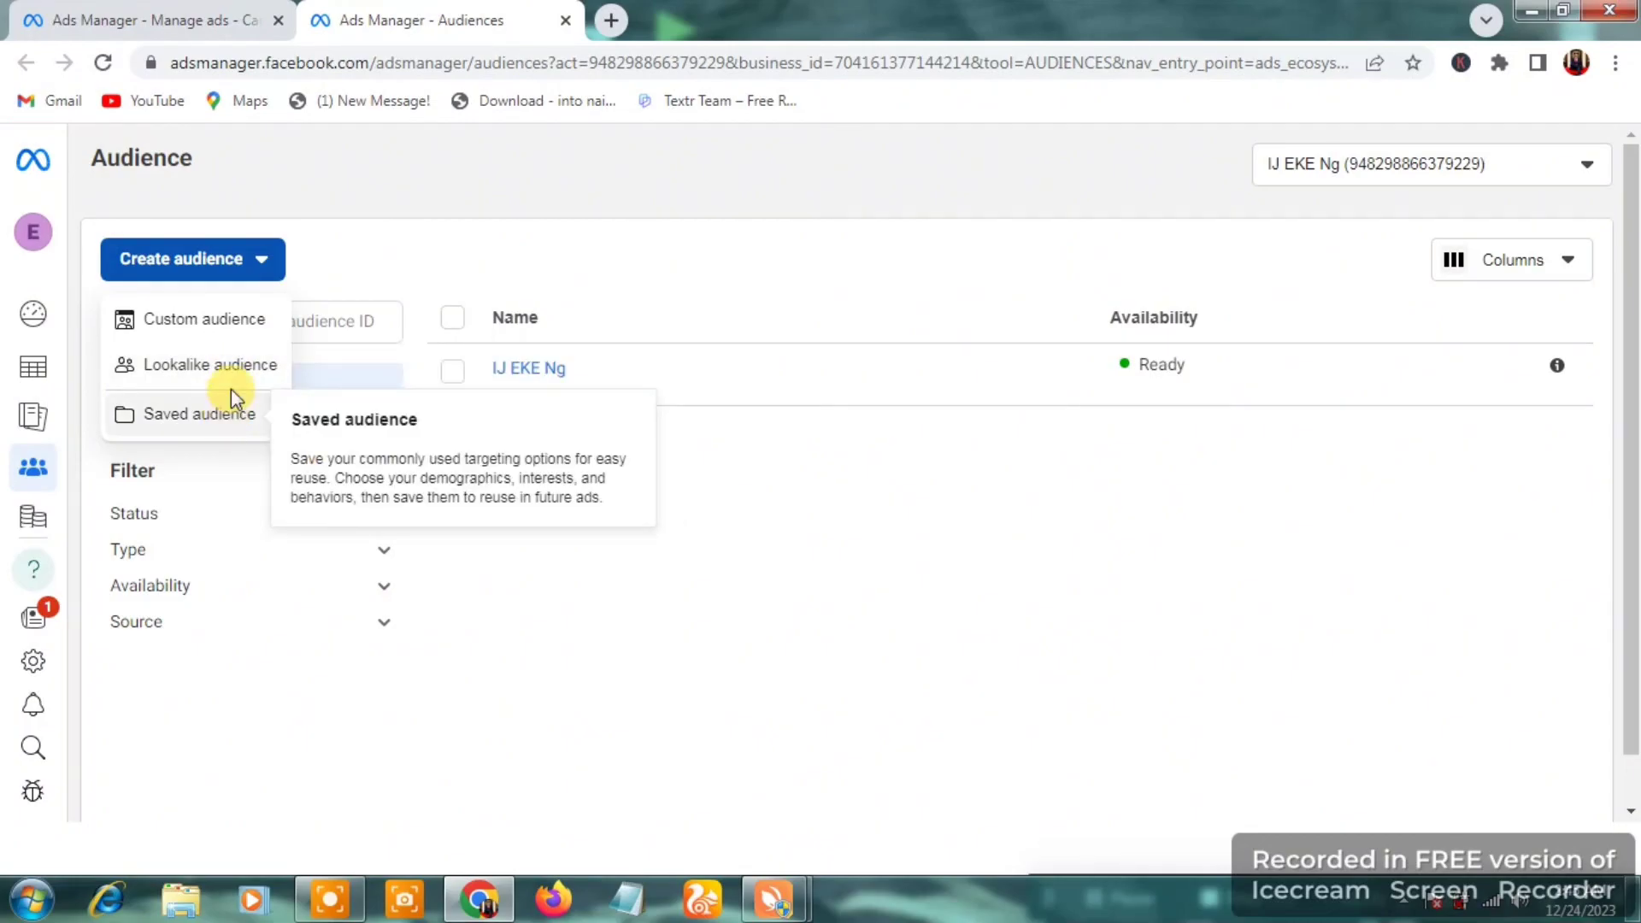
left_click(225, 325)
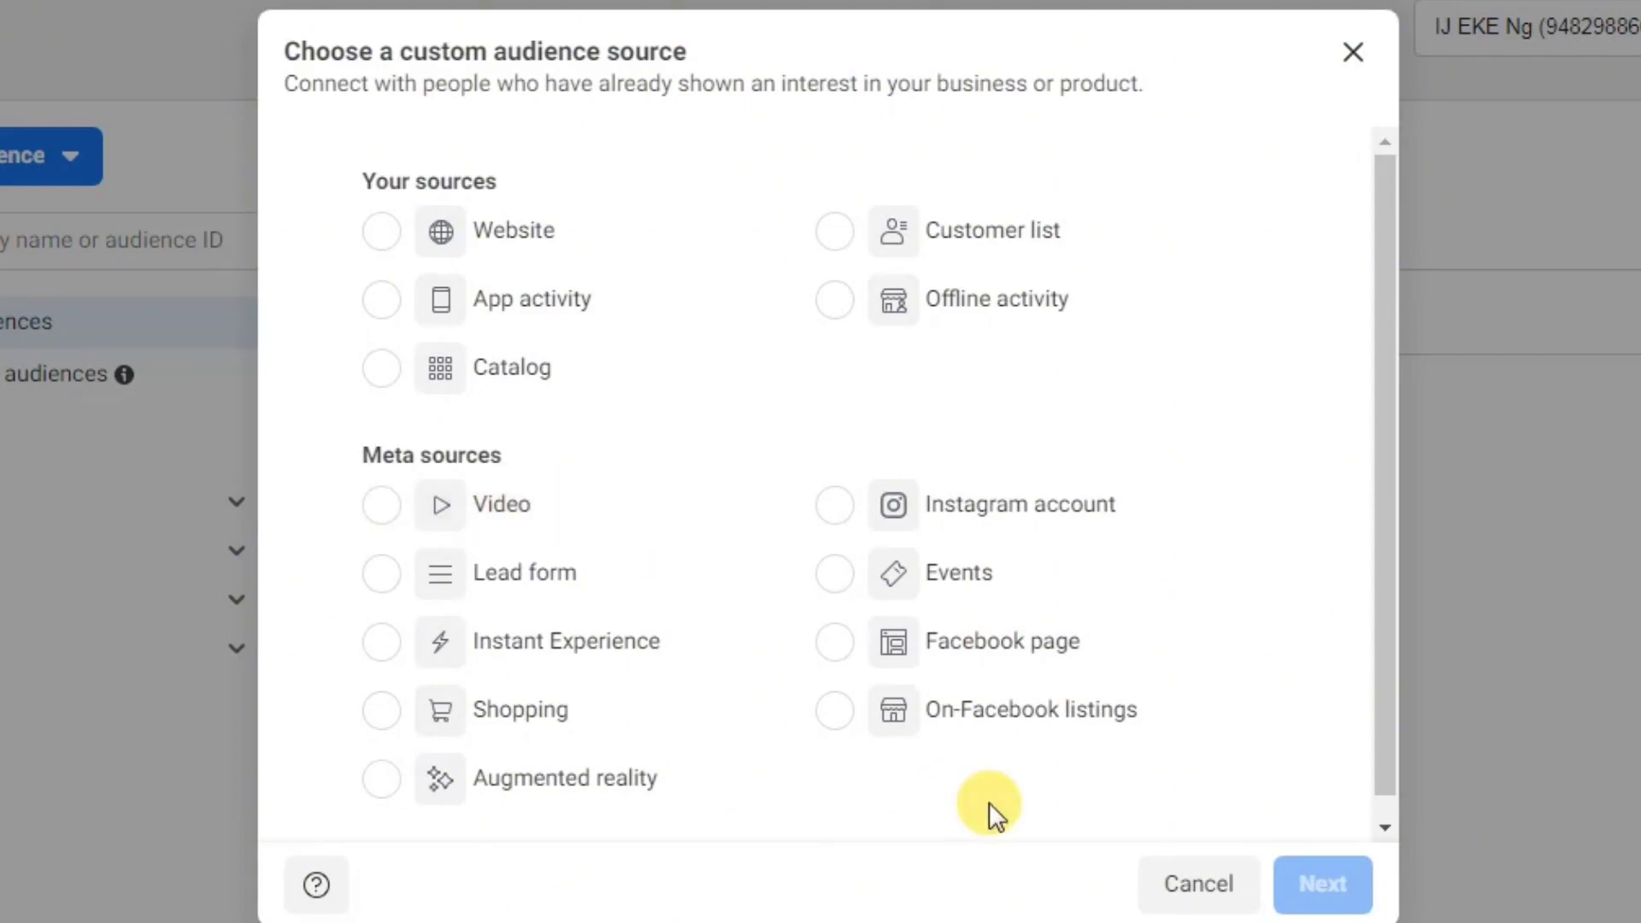
left_click(982, 654)
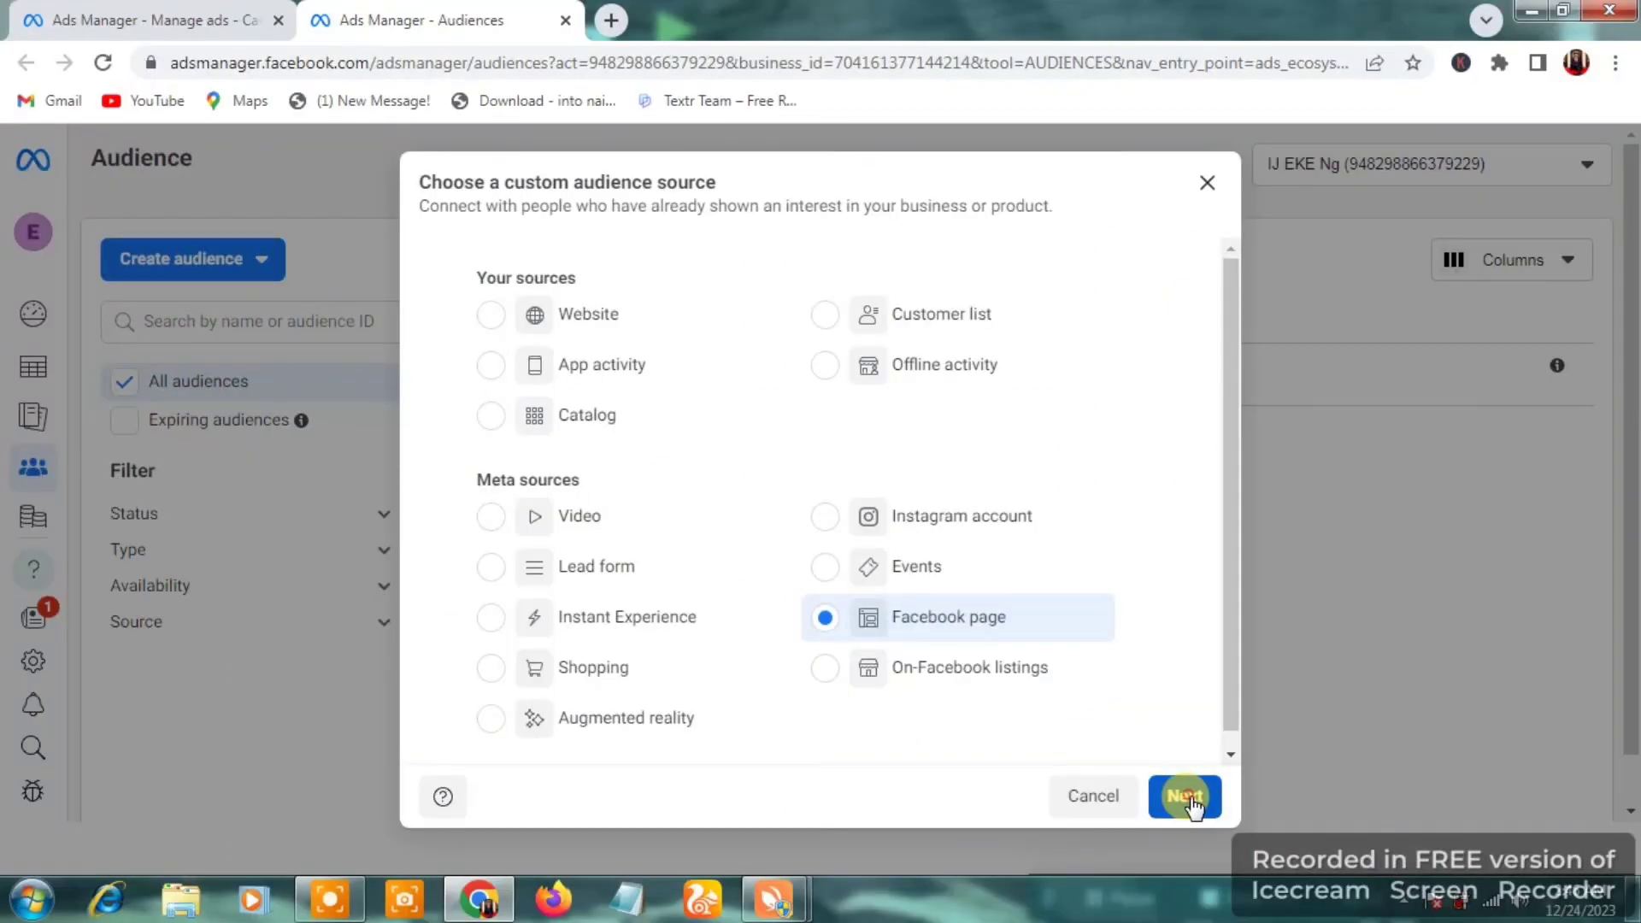
left_click(1322, 881)
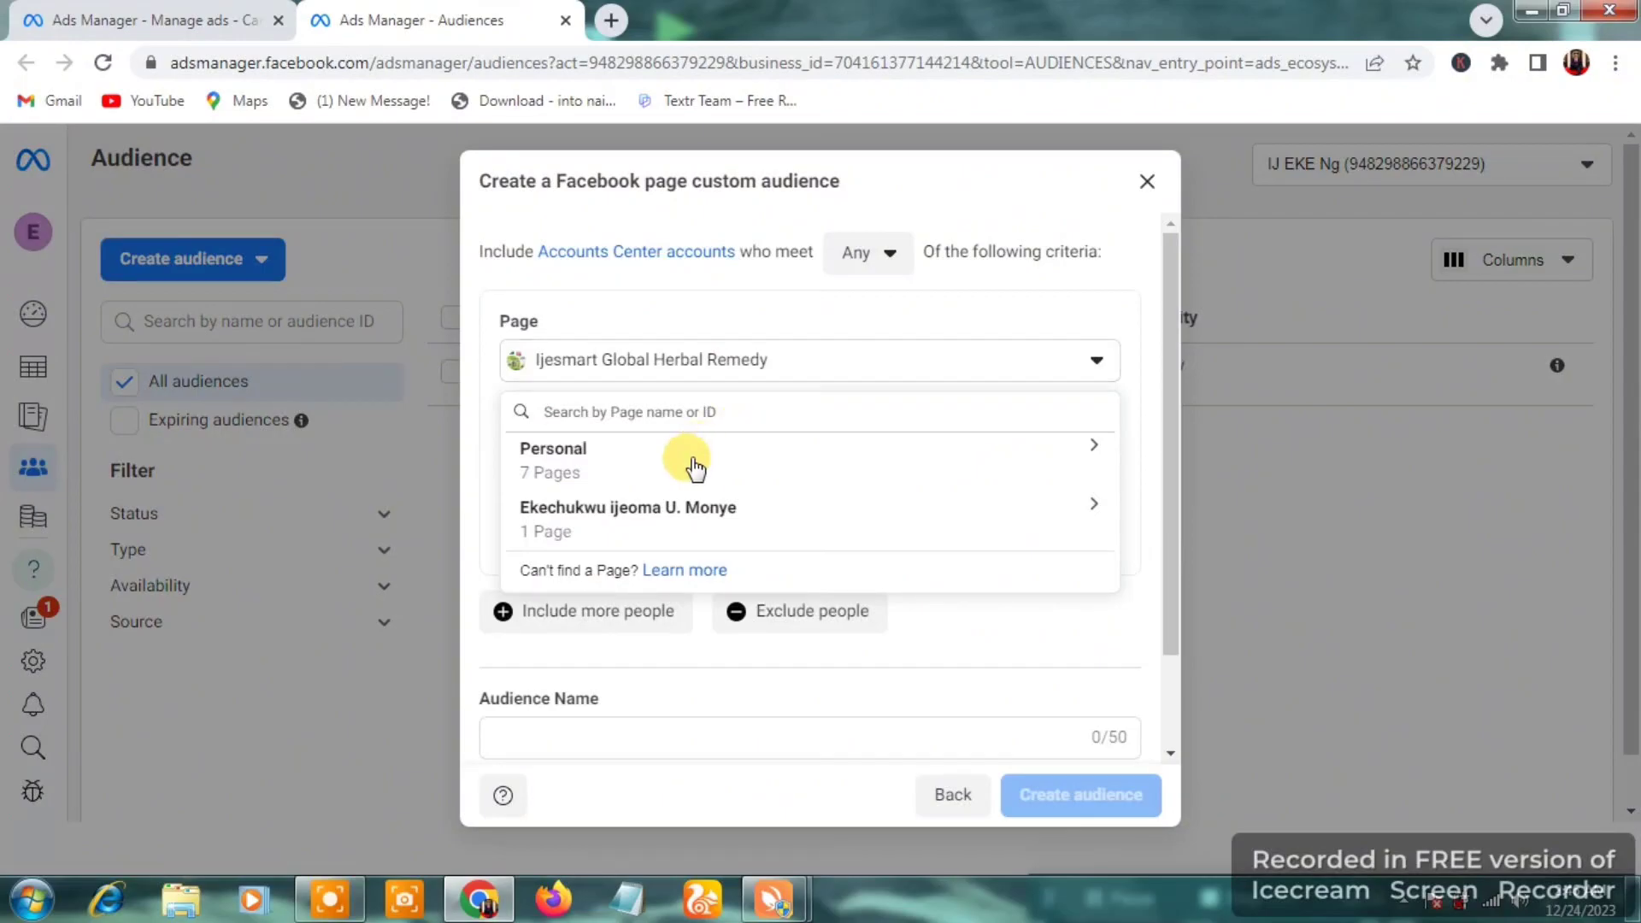
Step: Set the custom audience's page to Ayo Is Marketing - AIM and its event to accounts who currently like or follow the Page
left_click(693, 464)
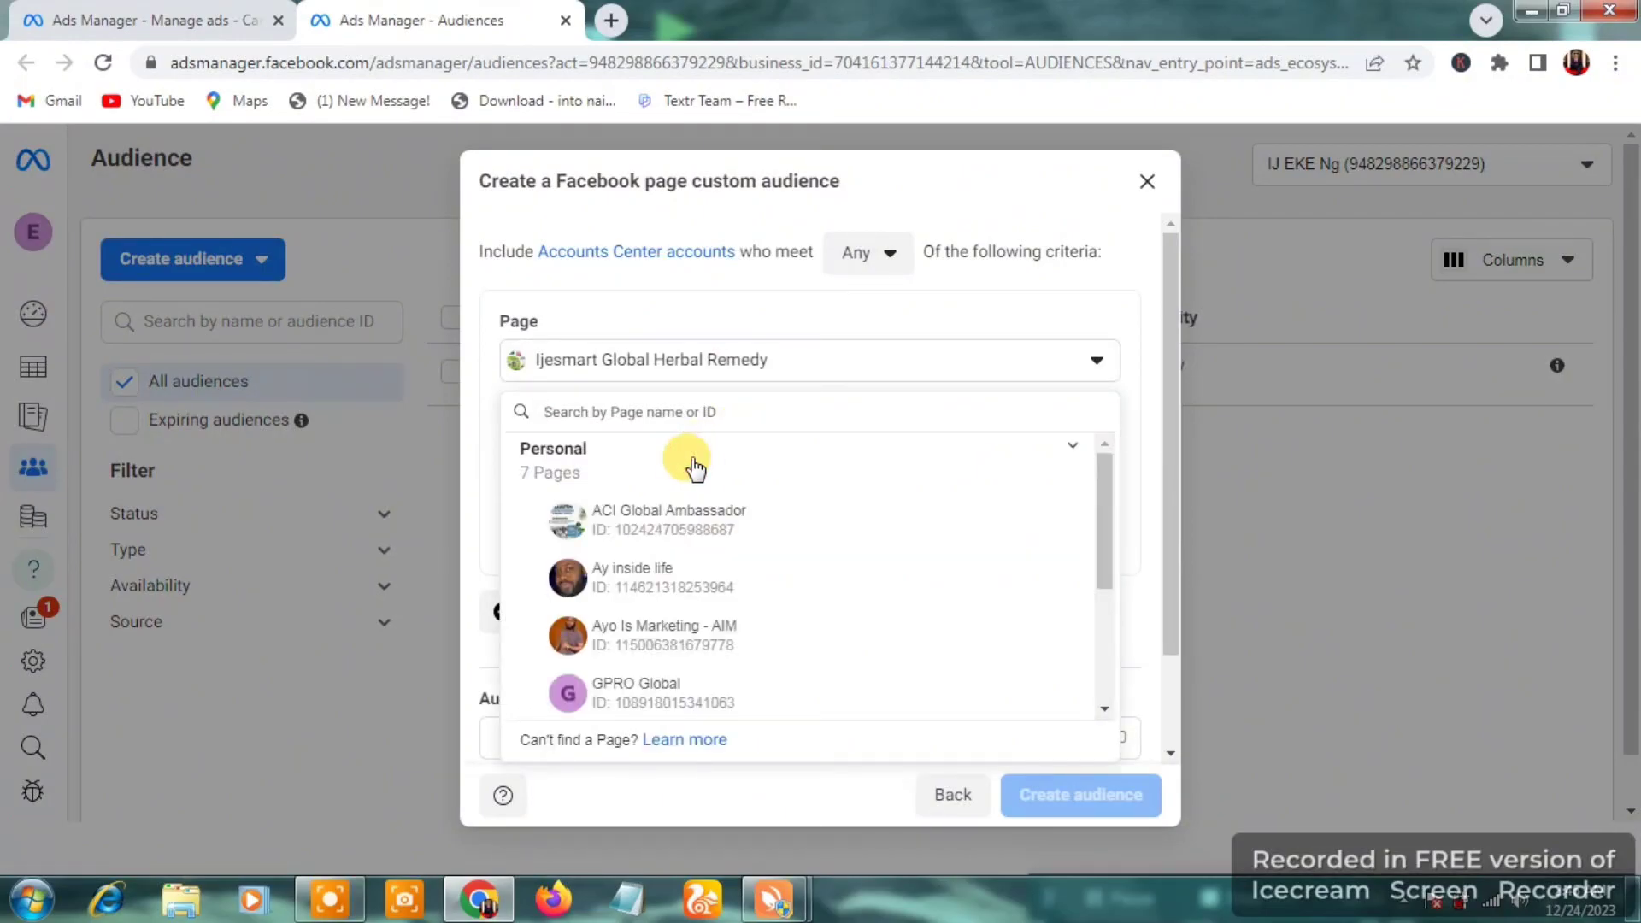
left_click(684, 636)
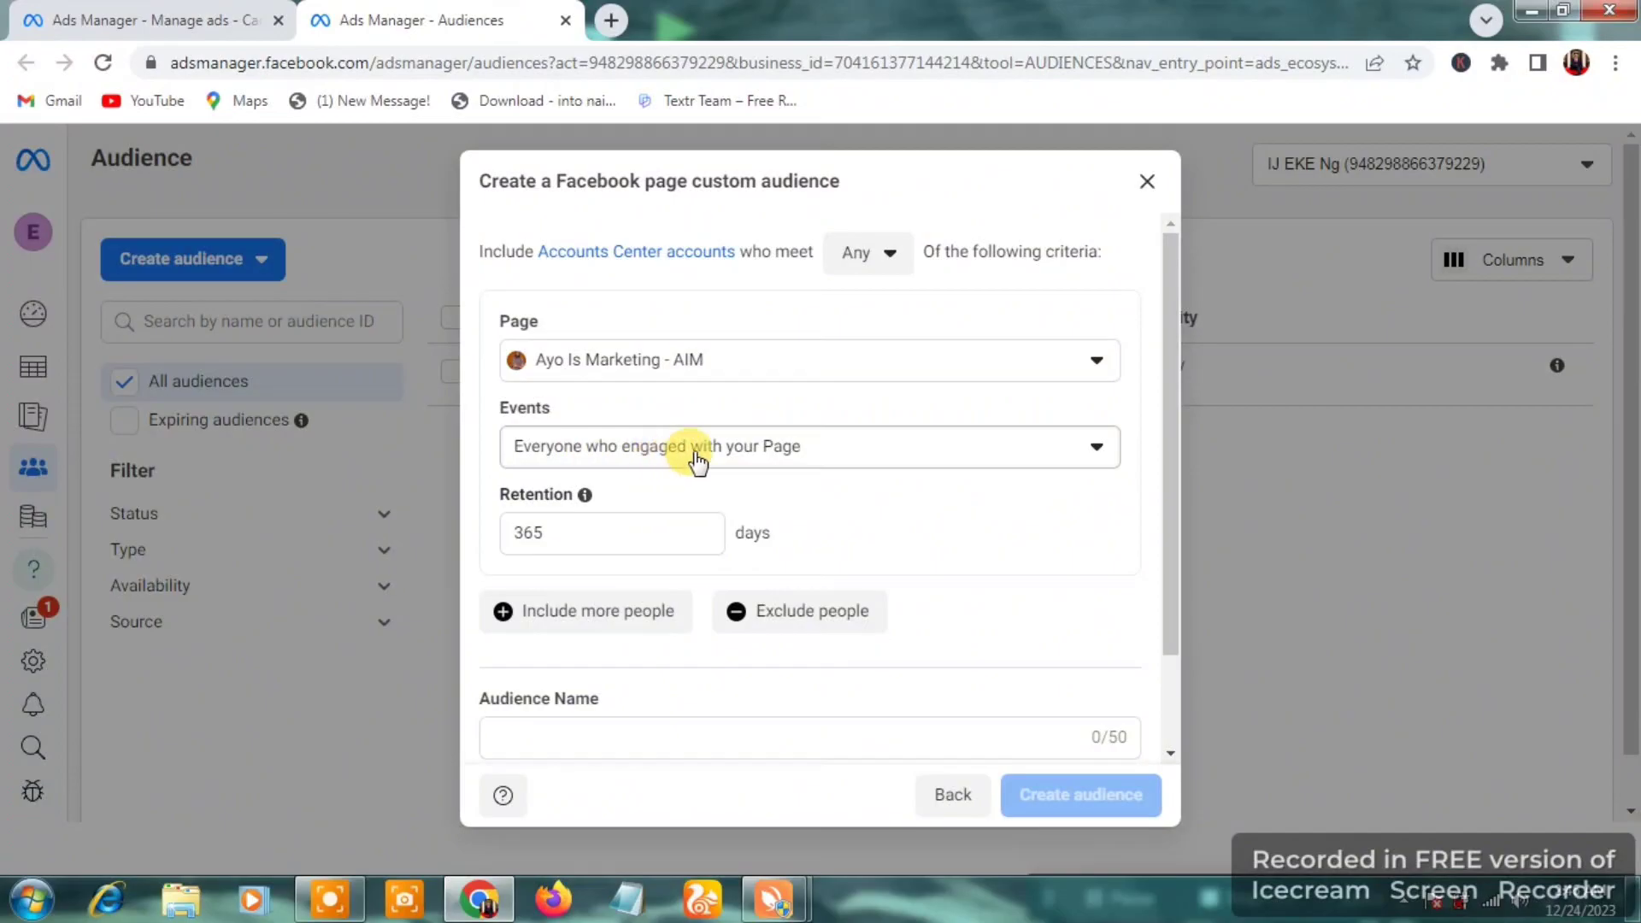
left_click(770, 460)
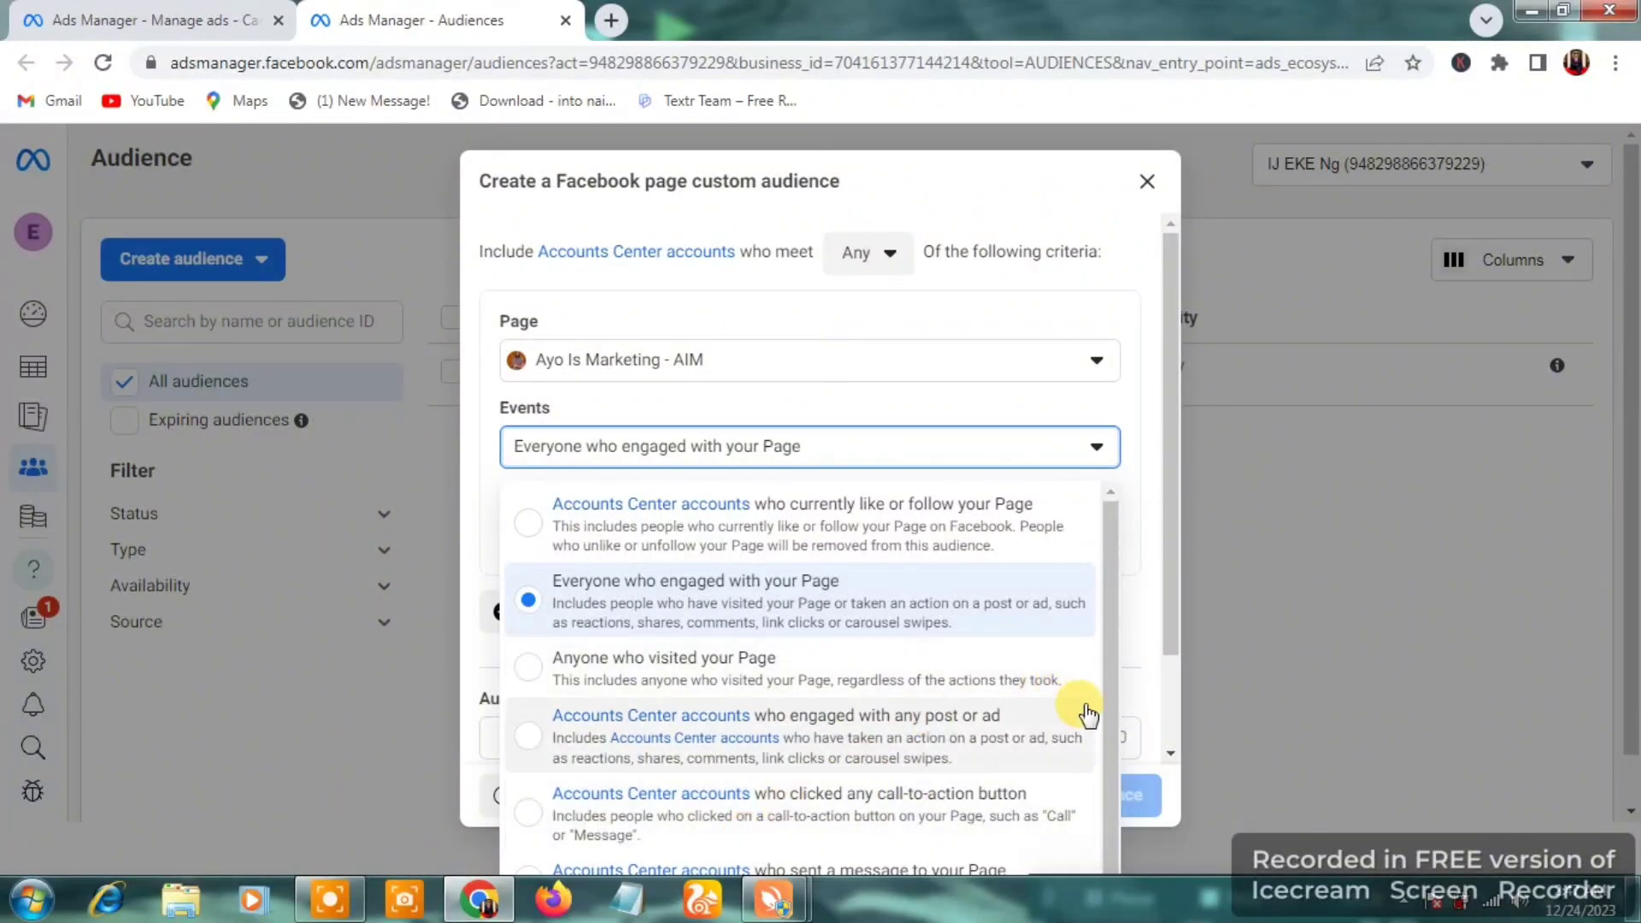
scroll(1105, 704, "down", 1)
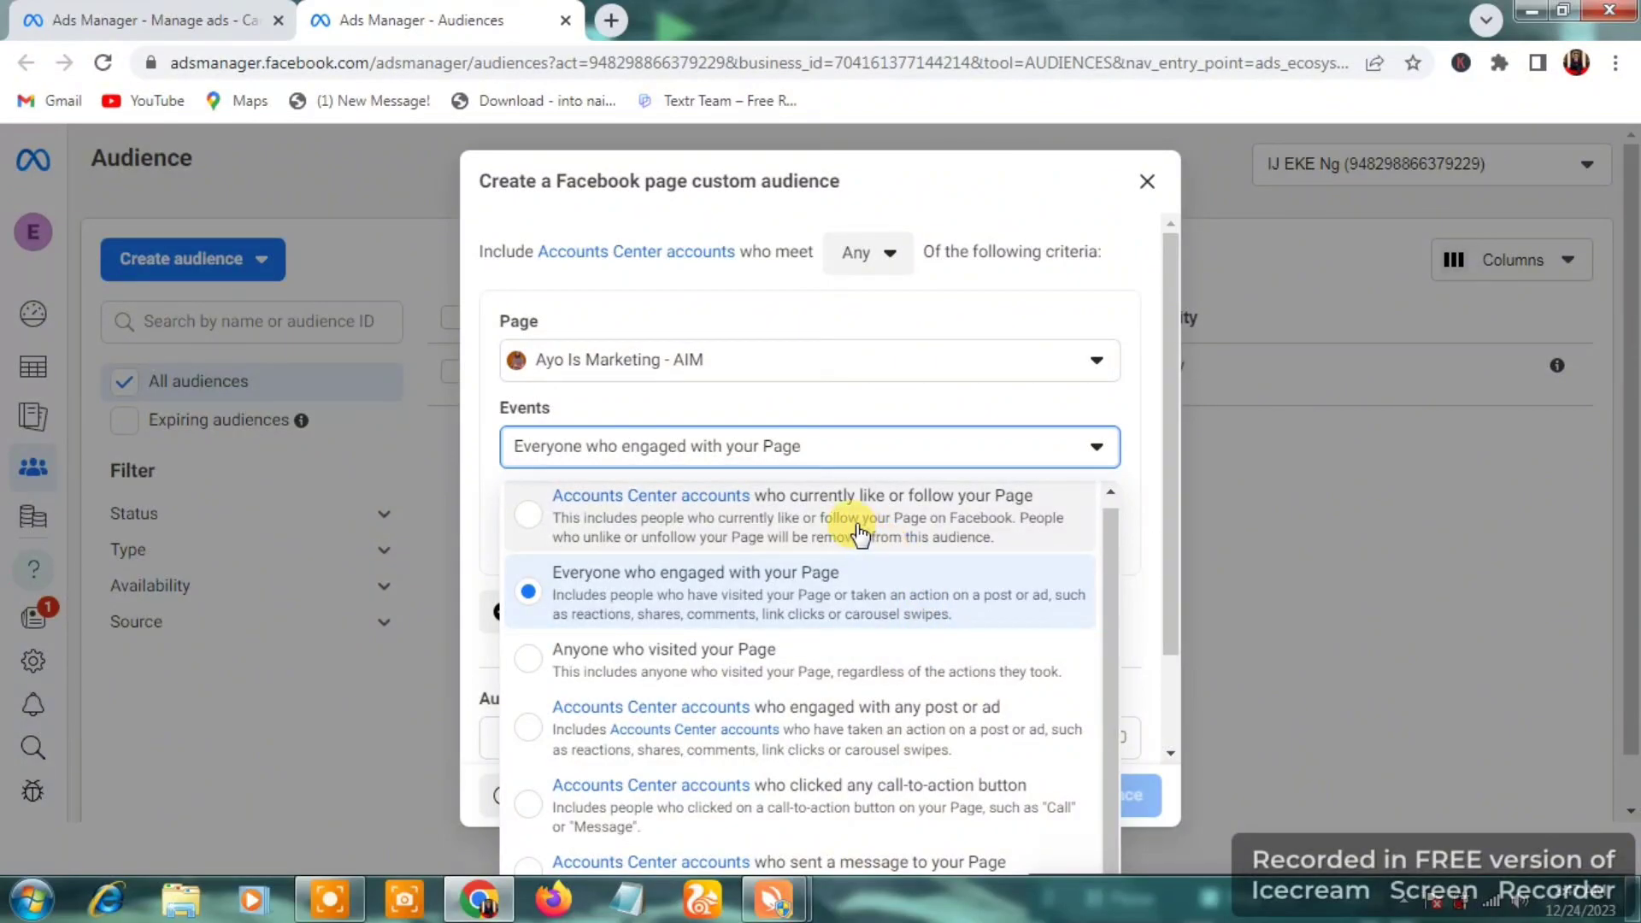
left_click(858, 533)
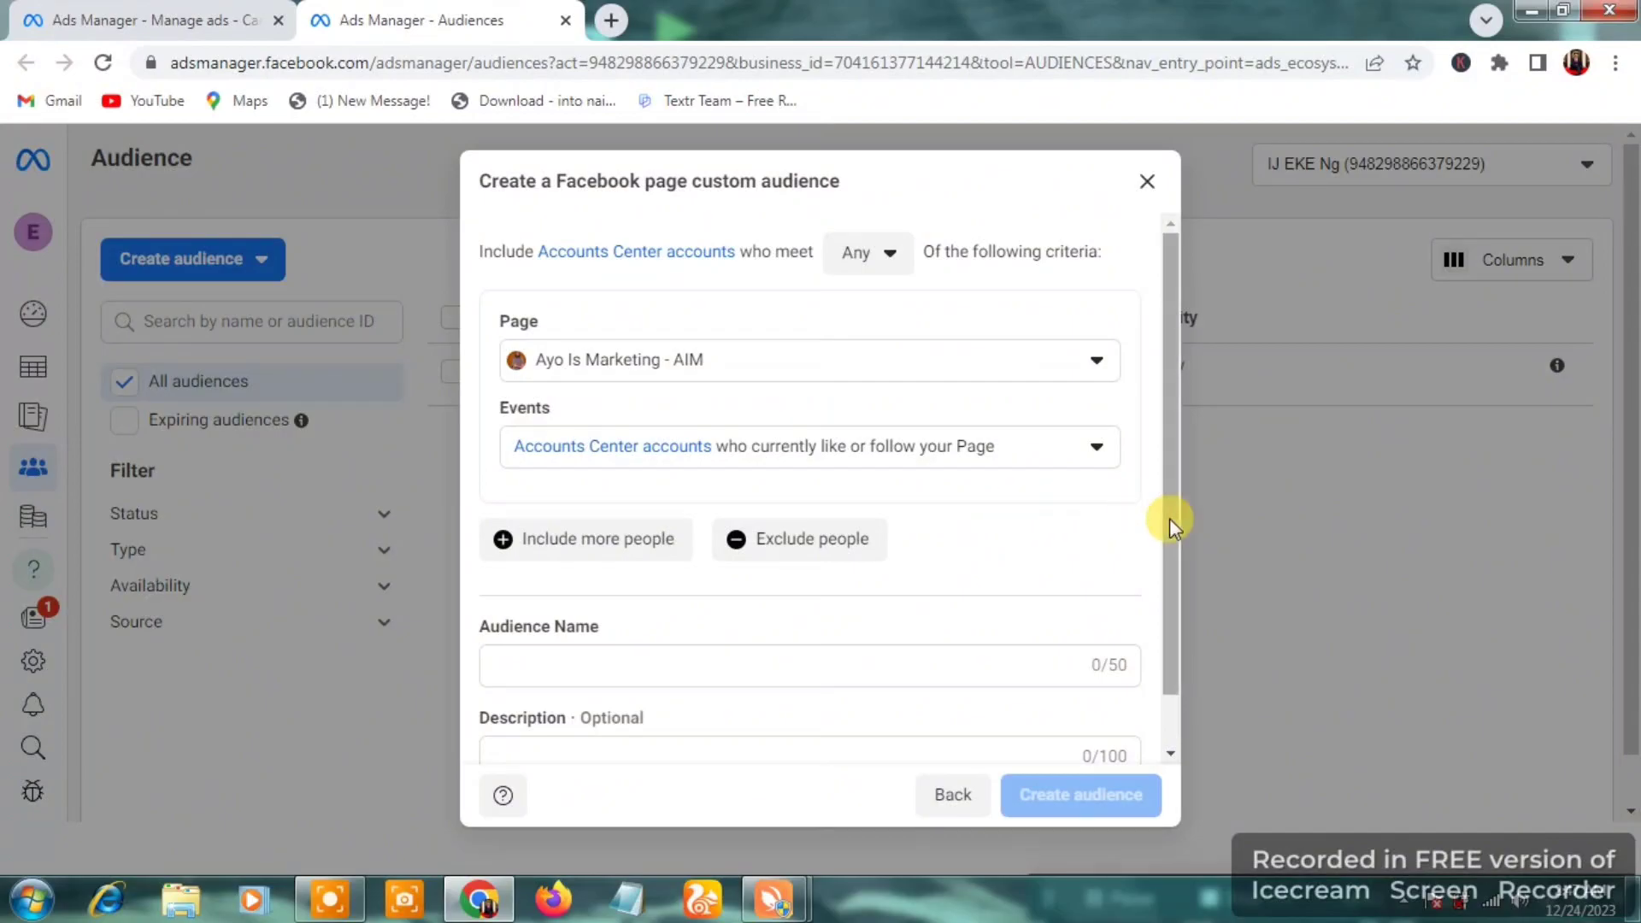
Step: Name the custom audience "my followers", leave the description empty, and close the dialog without creating the audience
left_click_drag(1171, 523, 1174, 607)
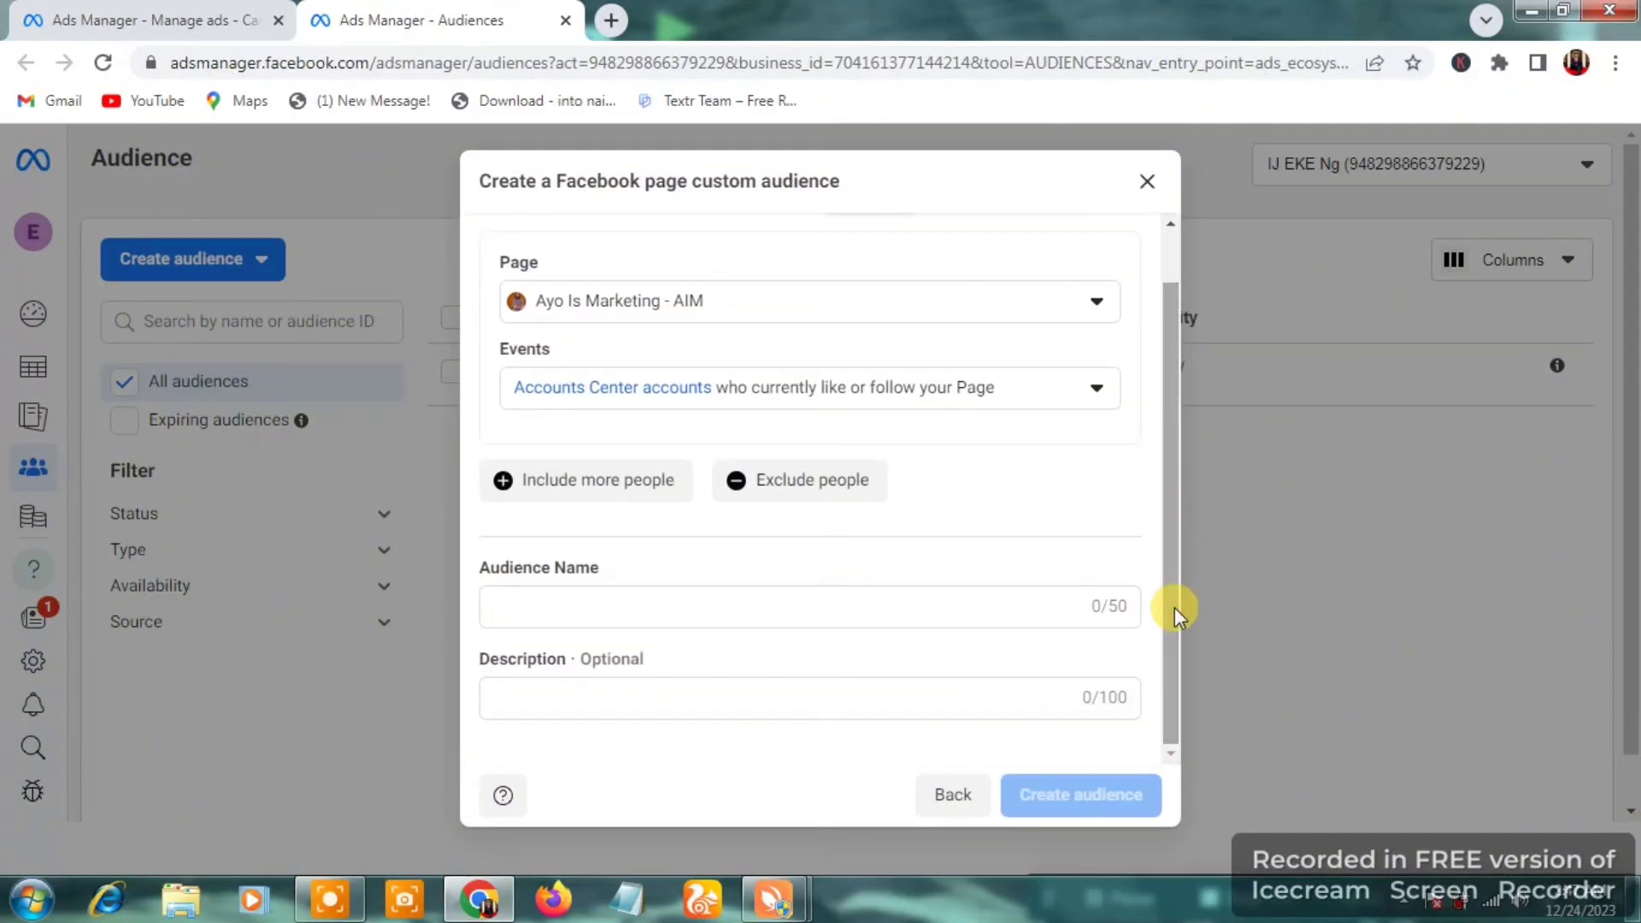
left_click(825, 606)
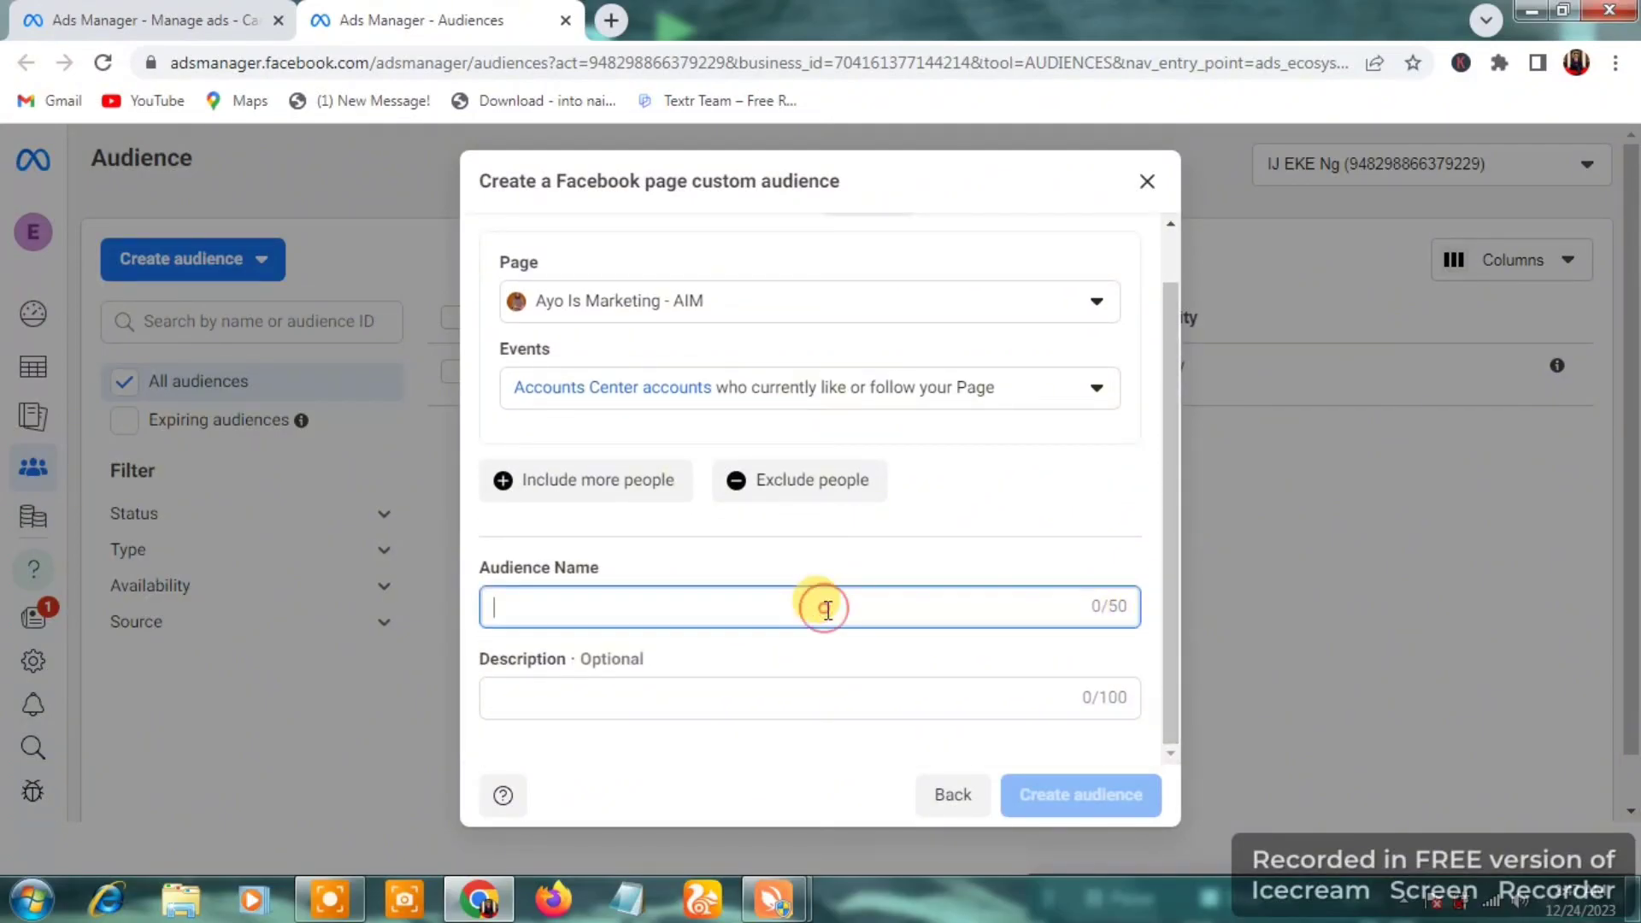
type("f")
key("BackSpace")
type("my fol")
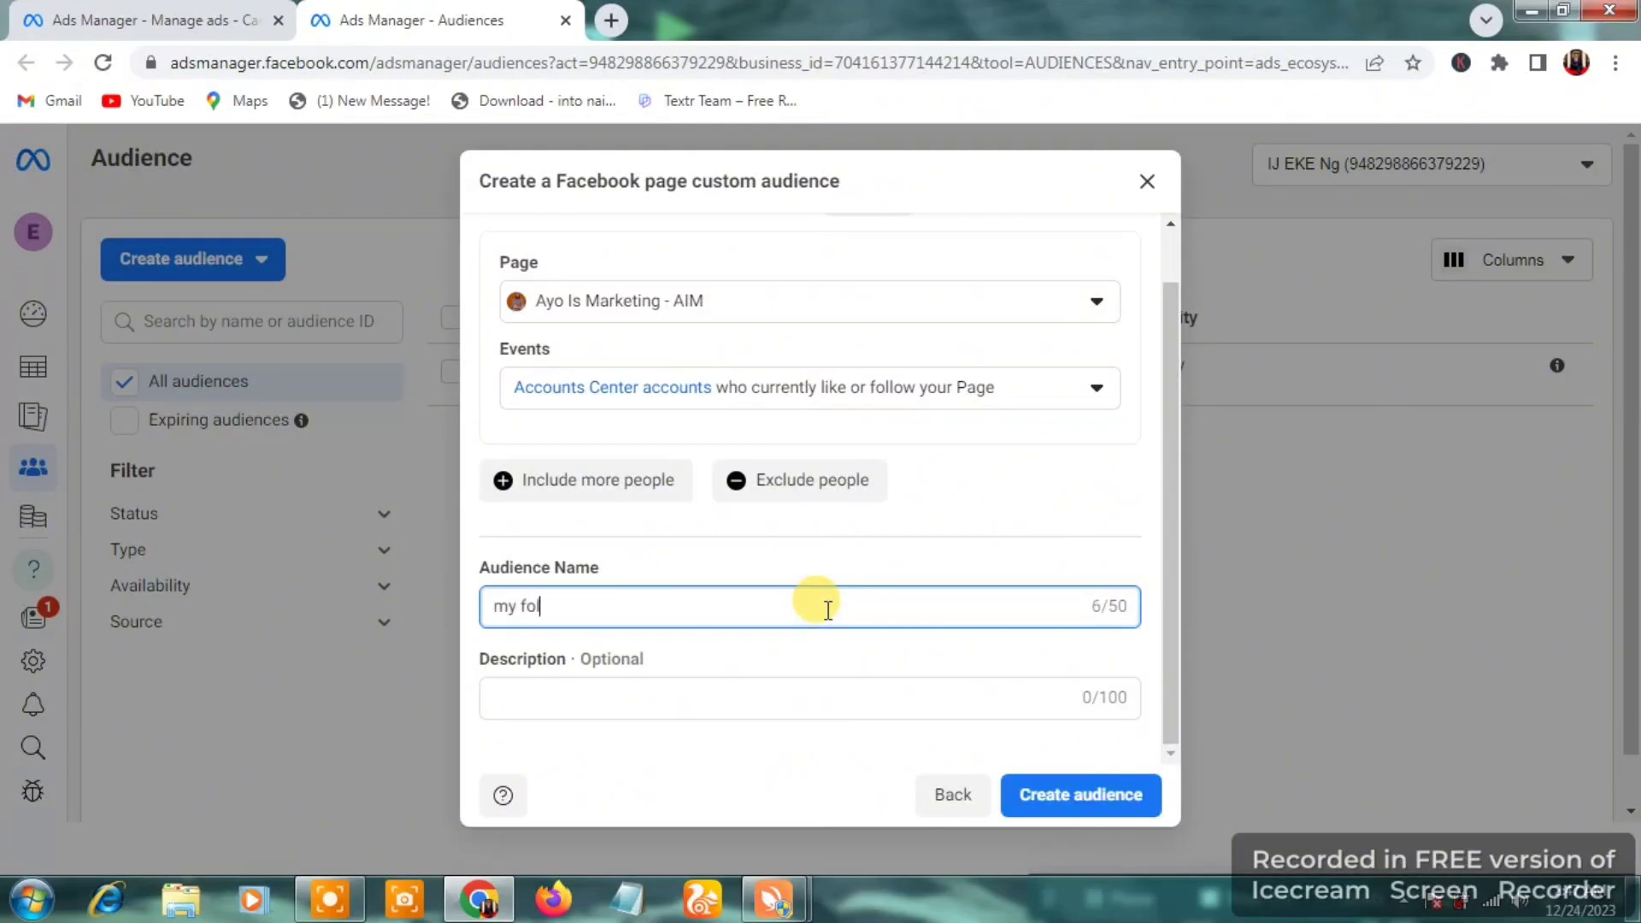
type("lowers")
left_click(732, 696)
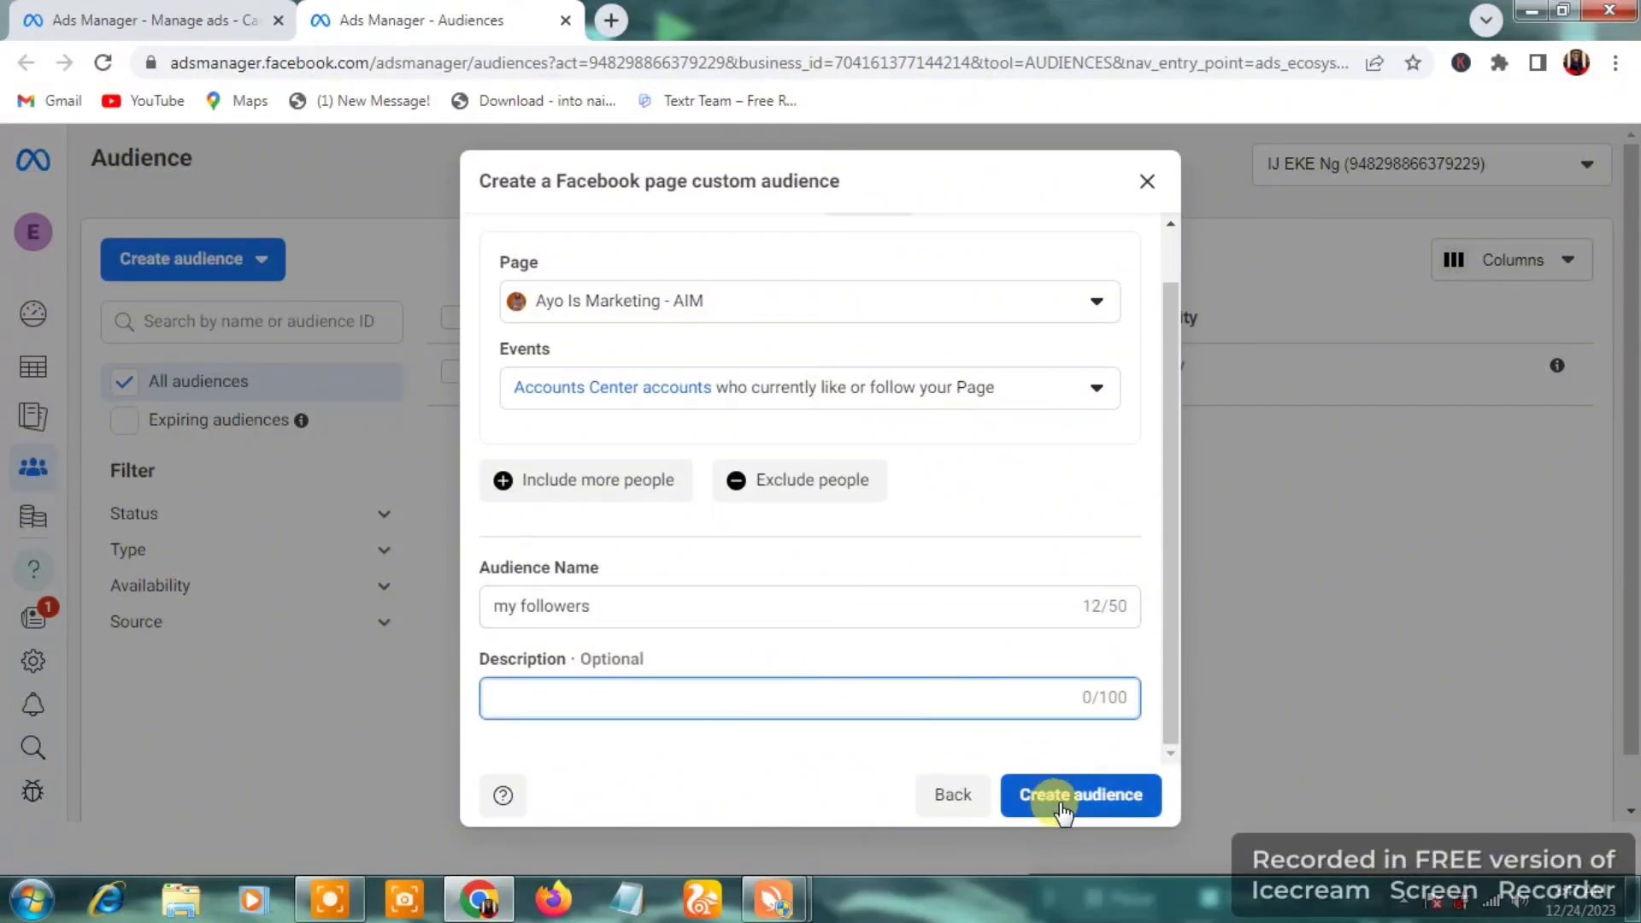
left_click(1146, 182)
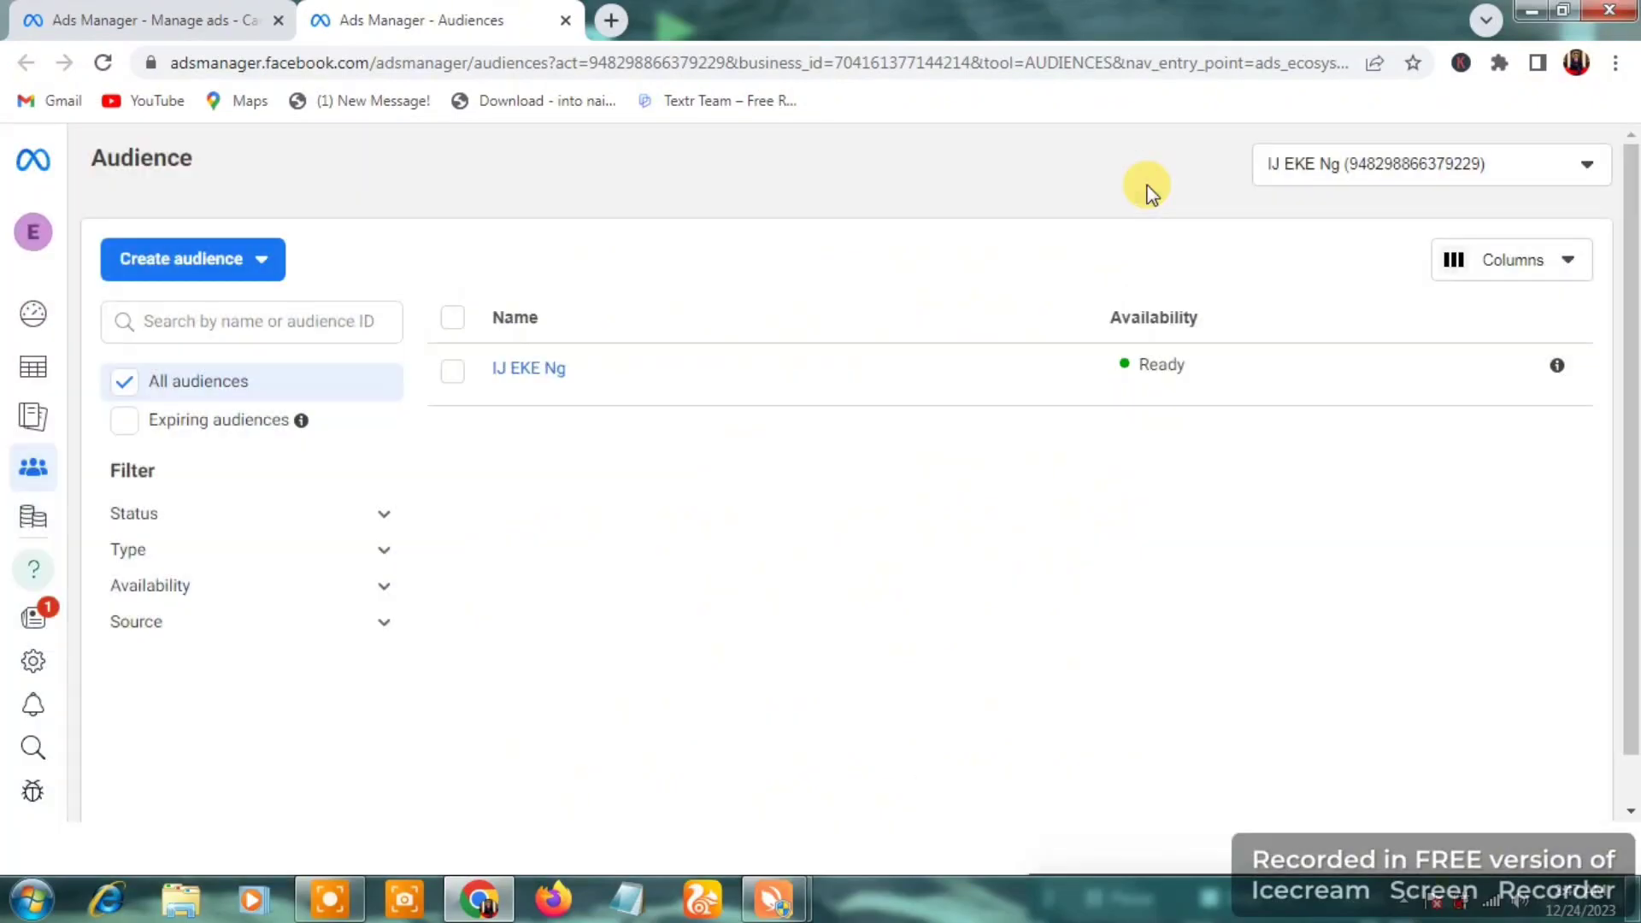
Step: Start a new lookalike audience with the Ayo Is Marketing - AIM page as its source
left_click(254, 260)
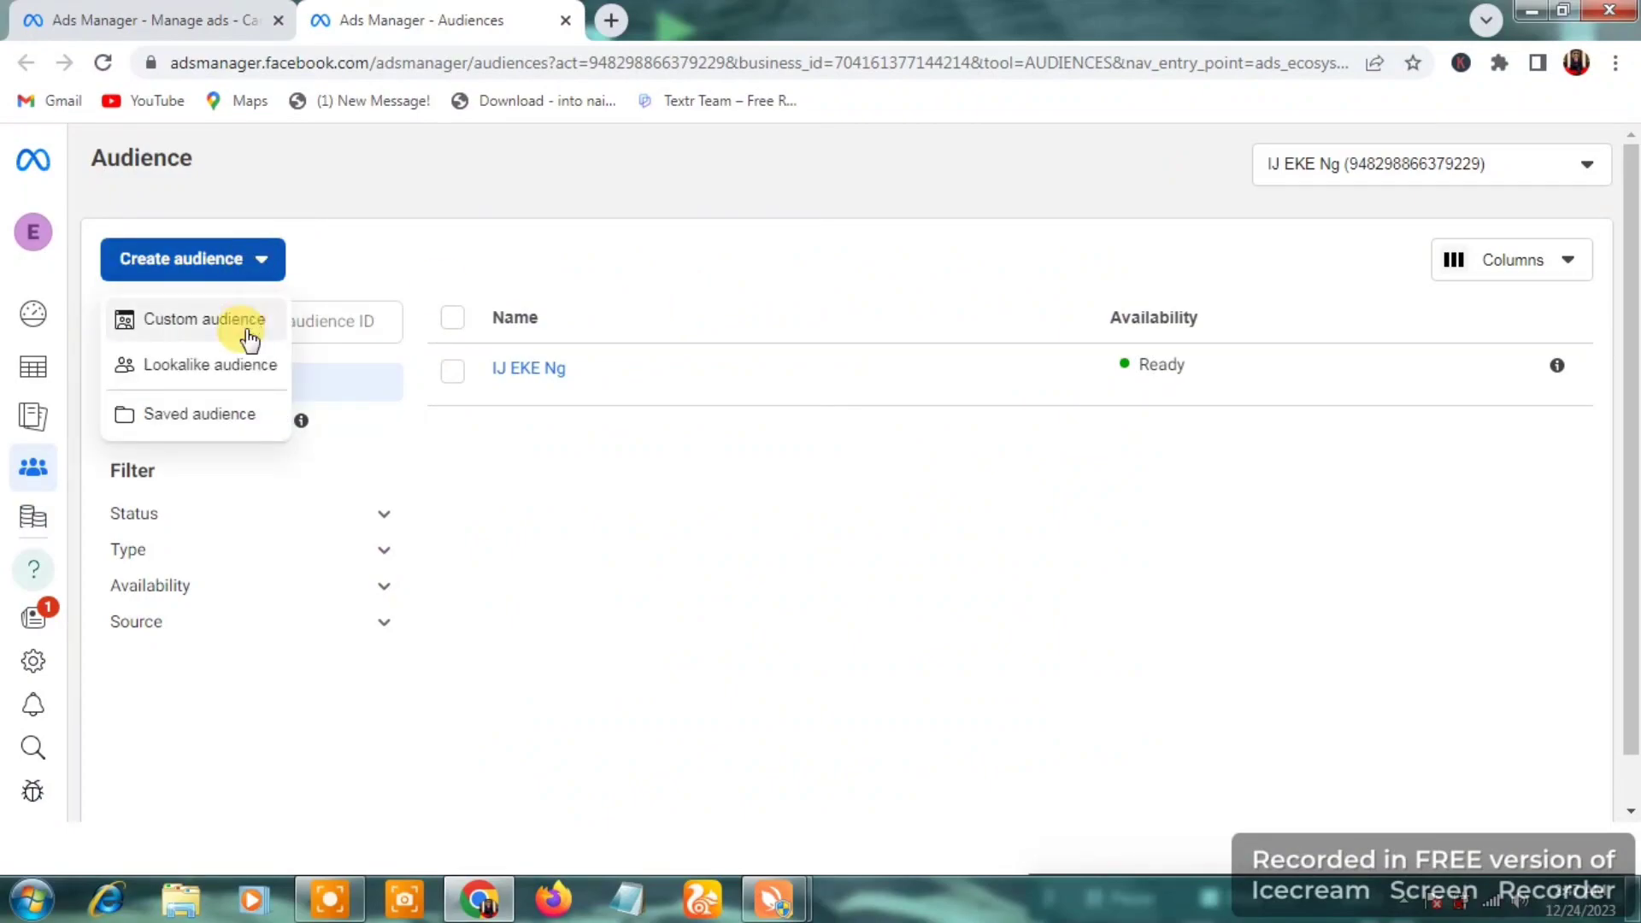
mouse_move(220, 376)
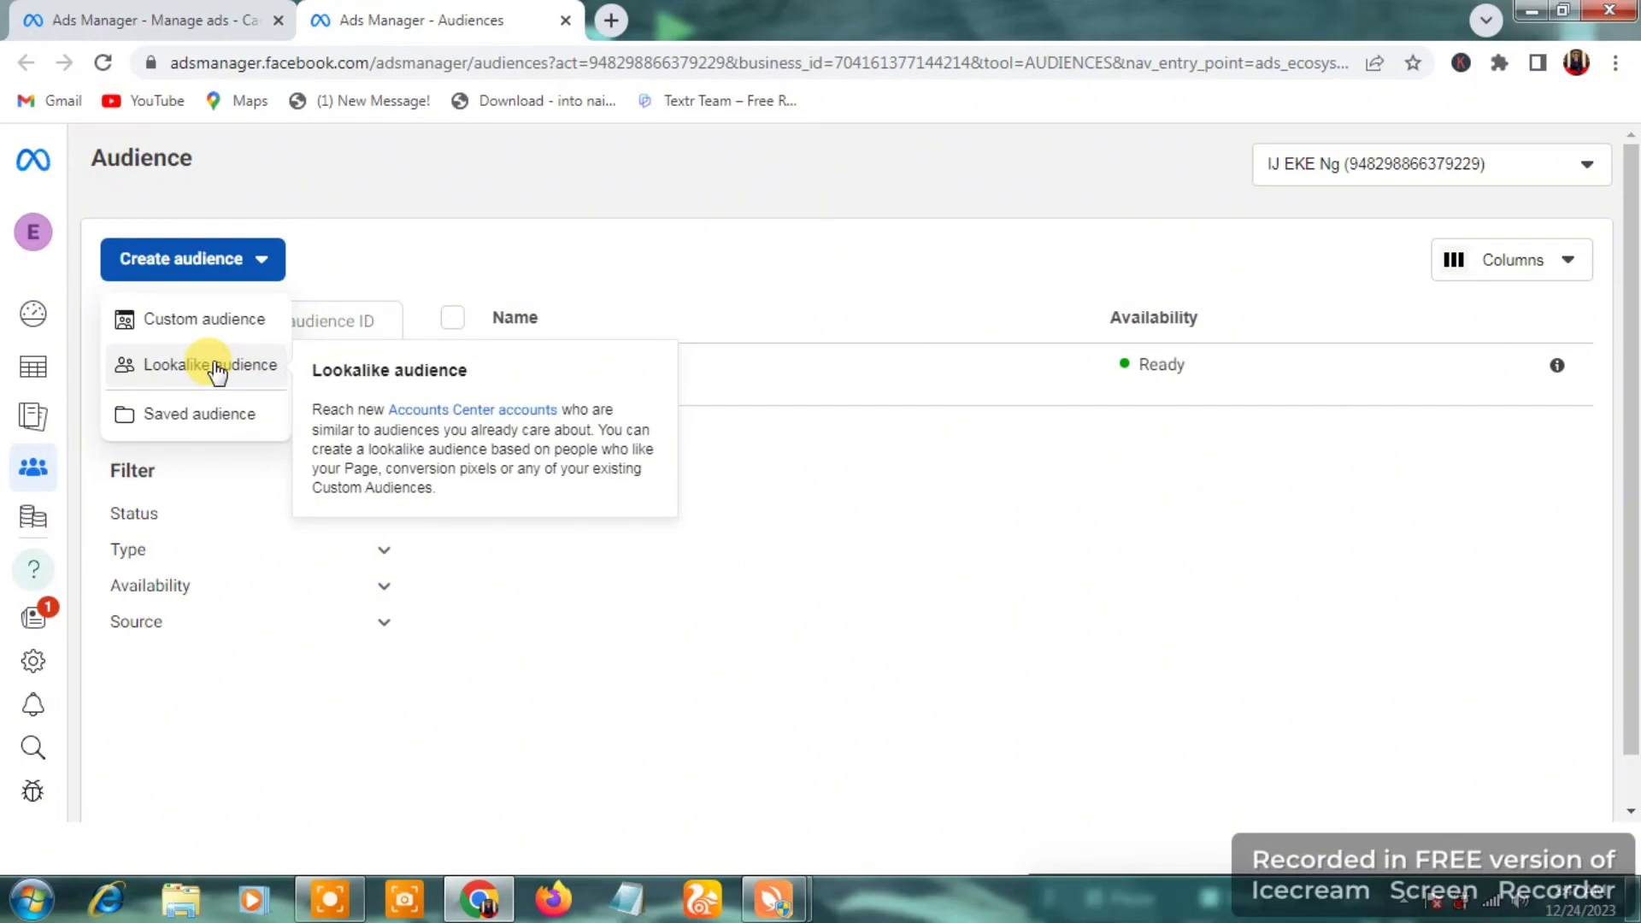
left_click(214, 366)
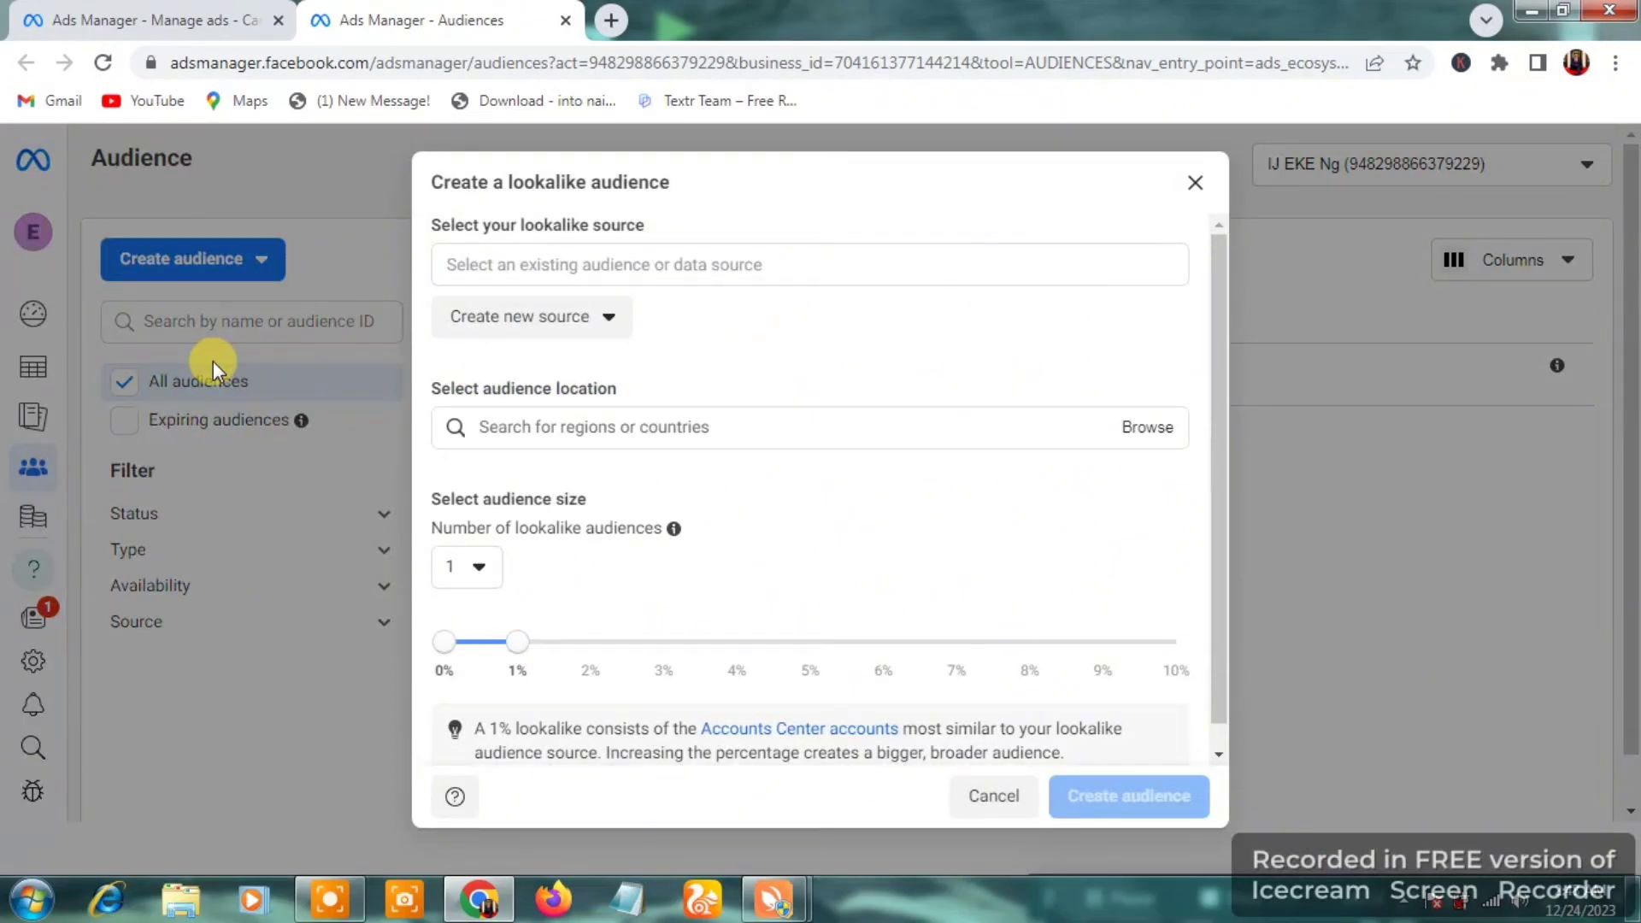
left_click(586, 267)
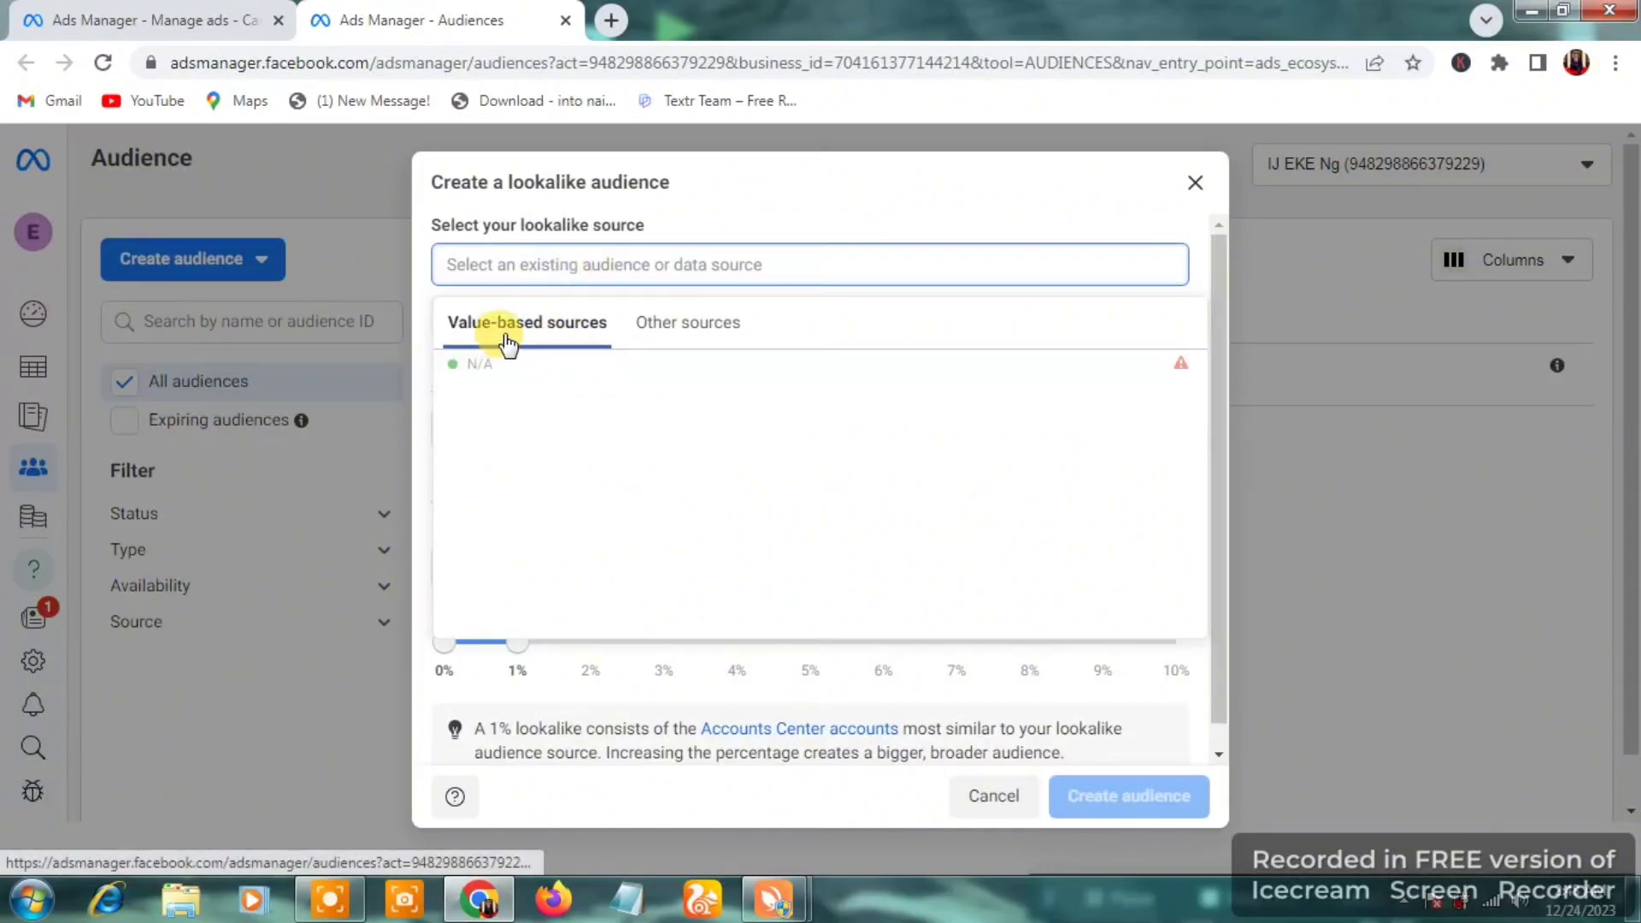
left_click(666, 331)
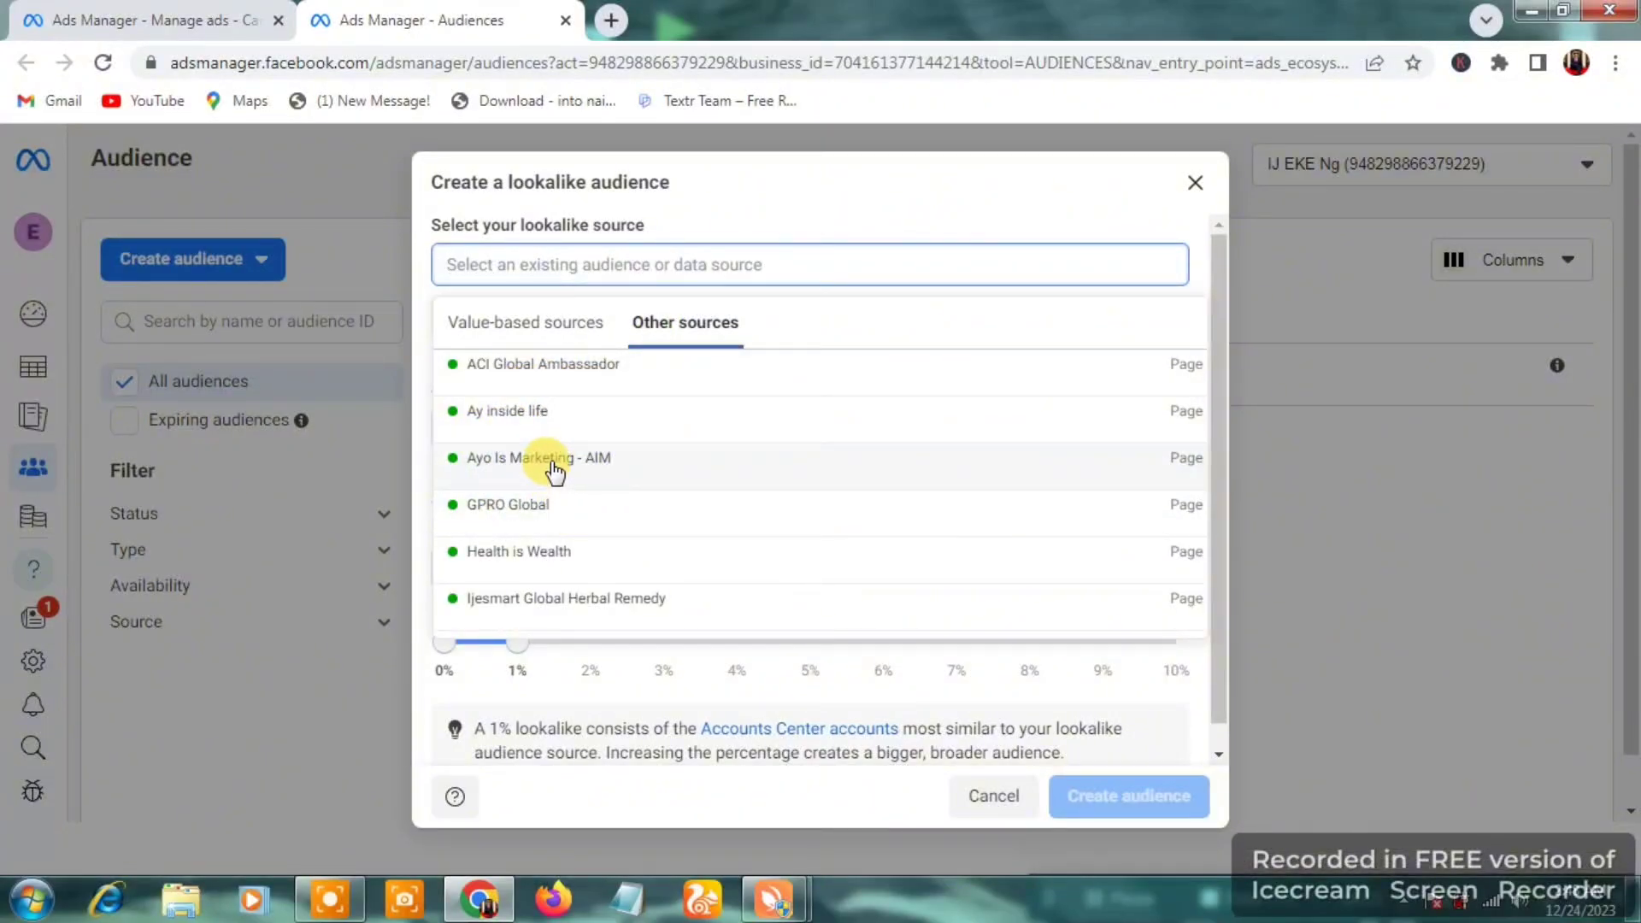
left_click(551, 463)
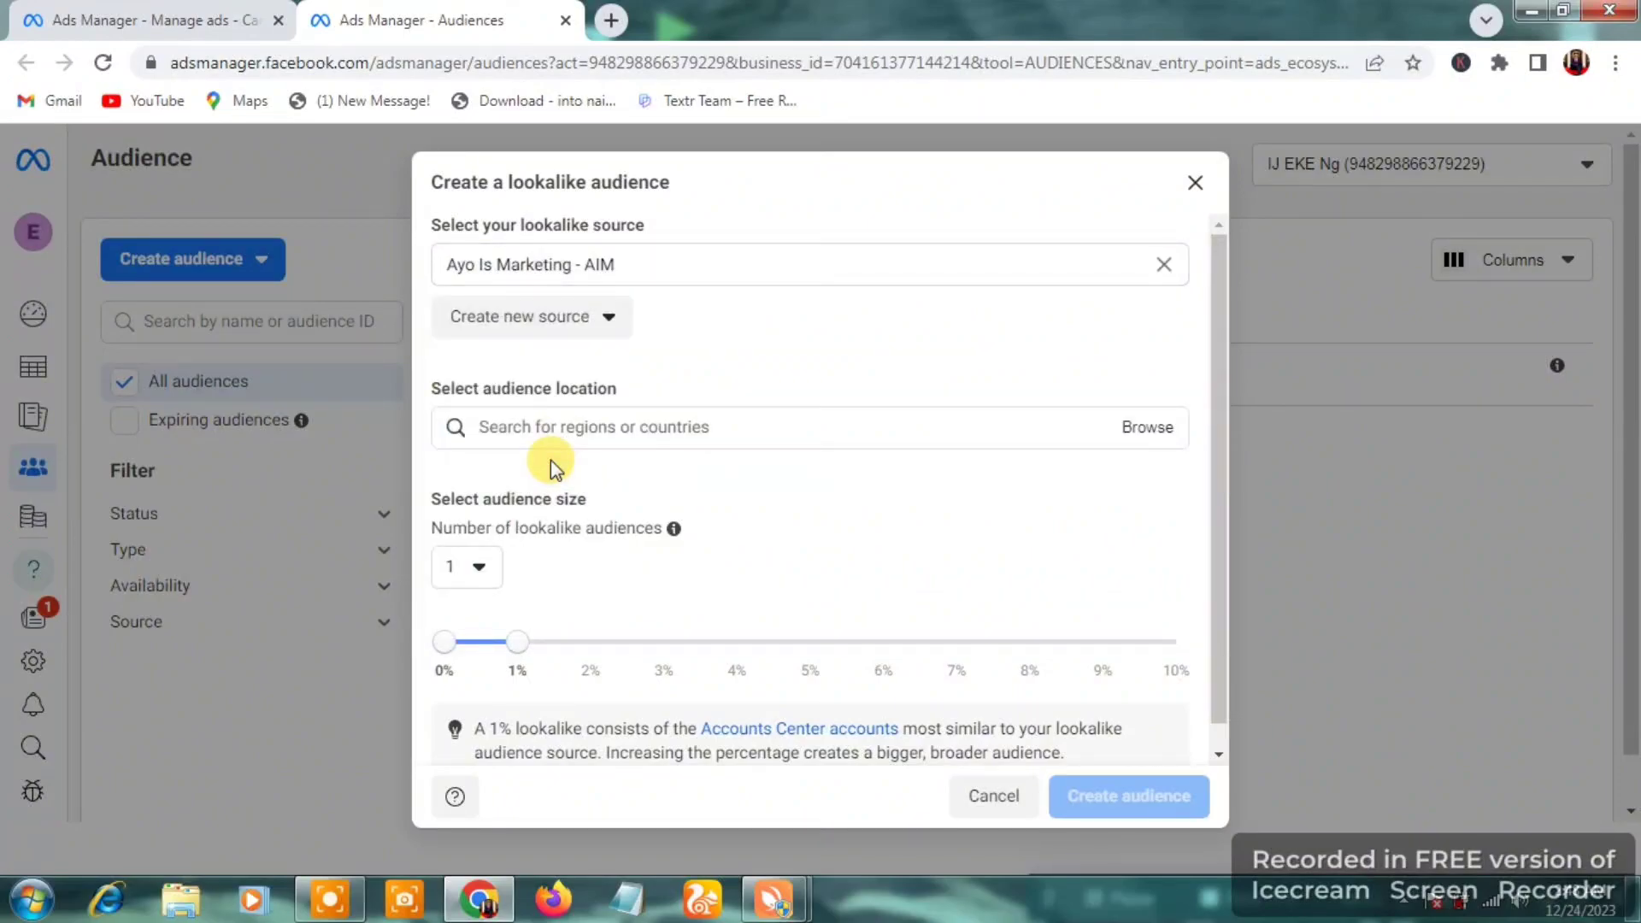
Step: Set the lookalike audience's location to Nigeria
left_click(602, 423)
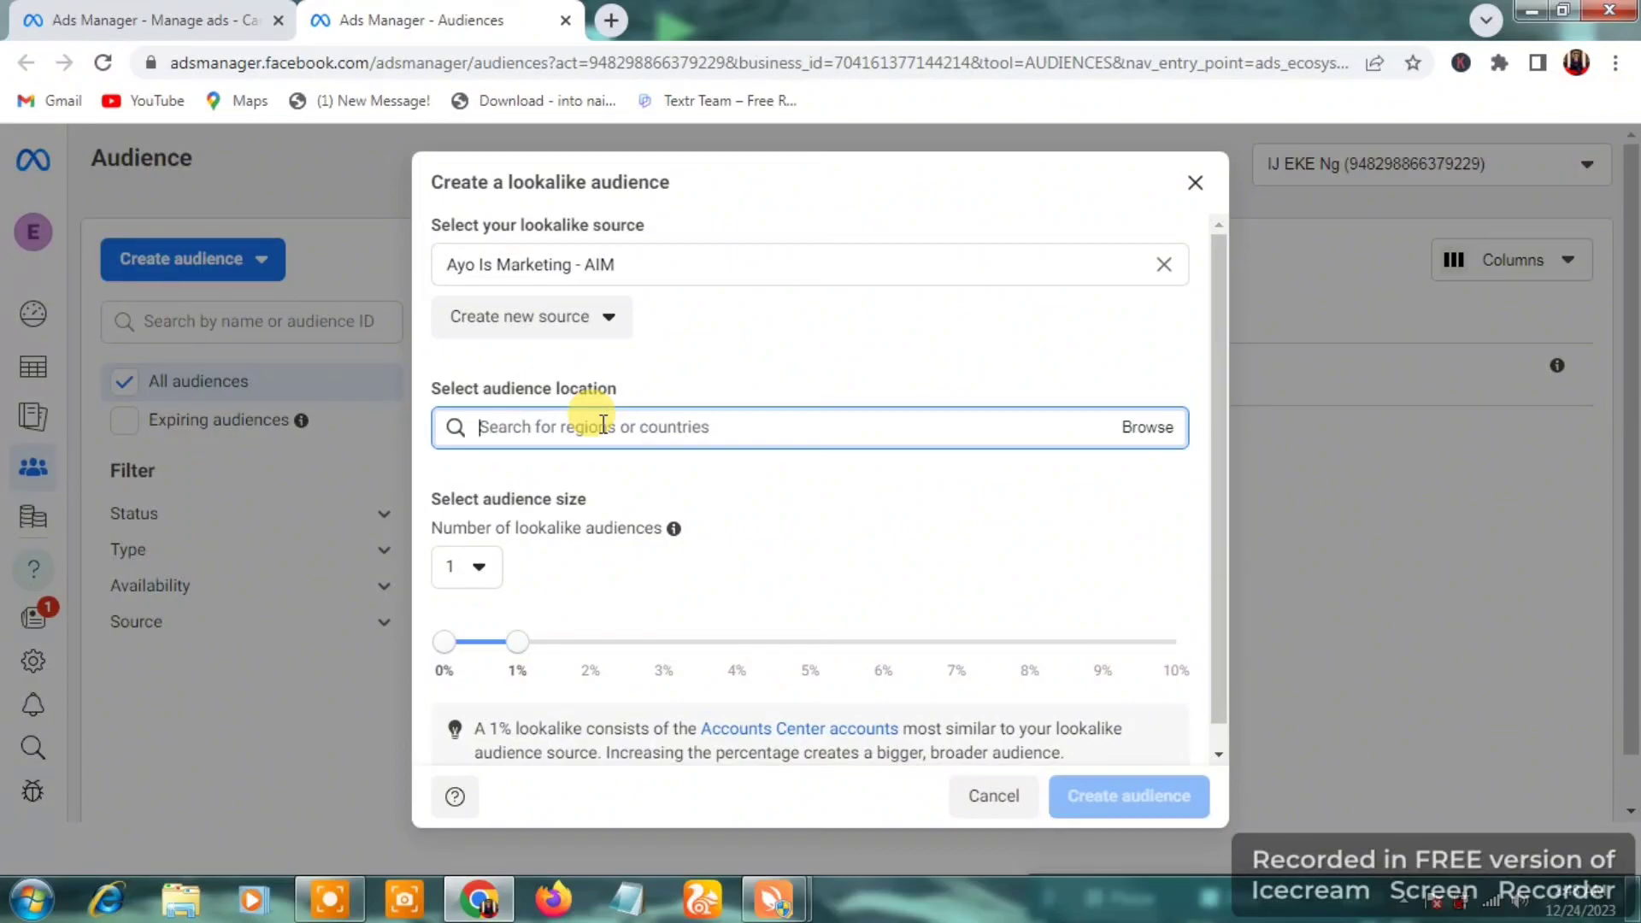
type("nigeri")
type("an")
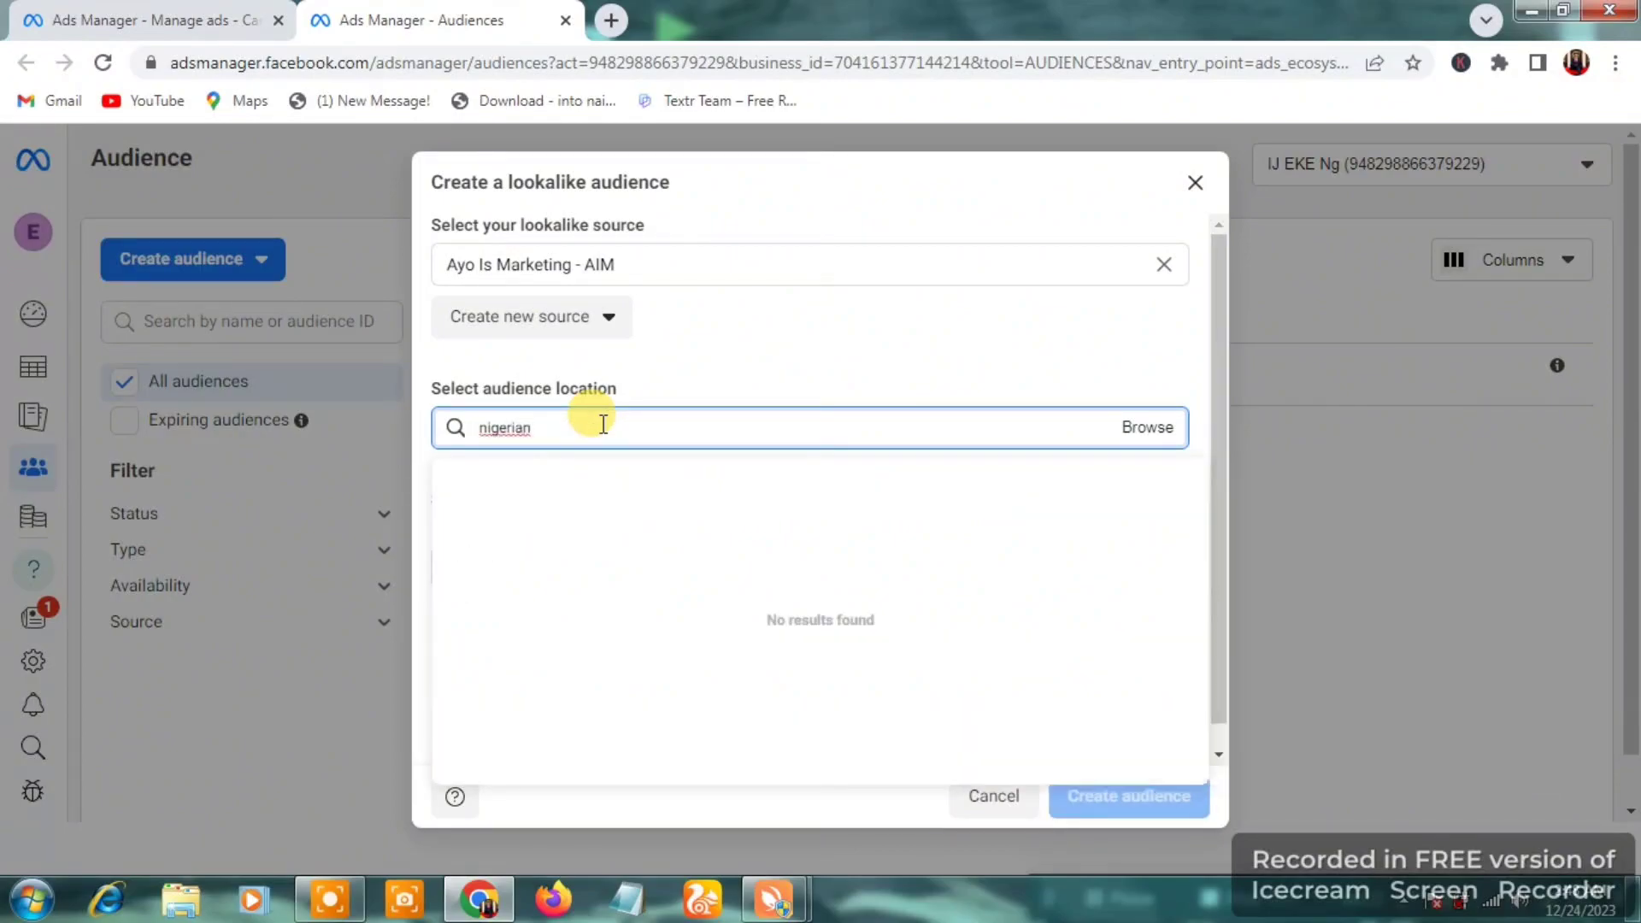
key("BackSpace")
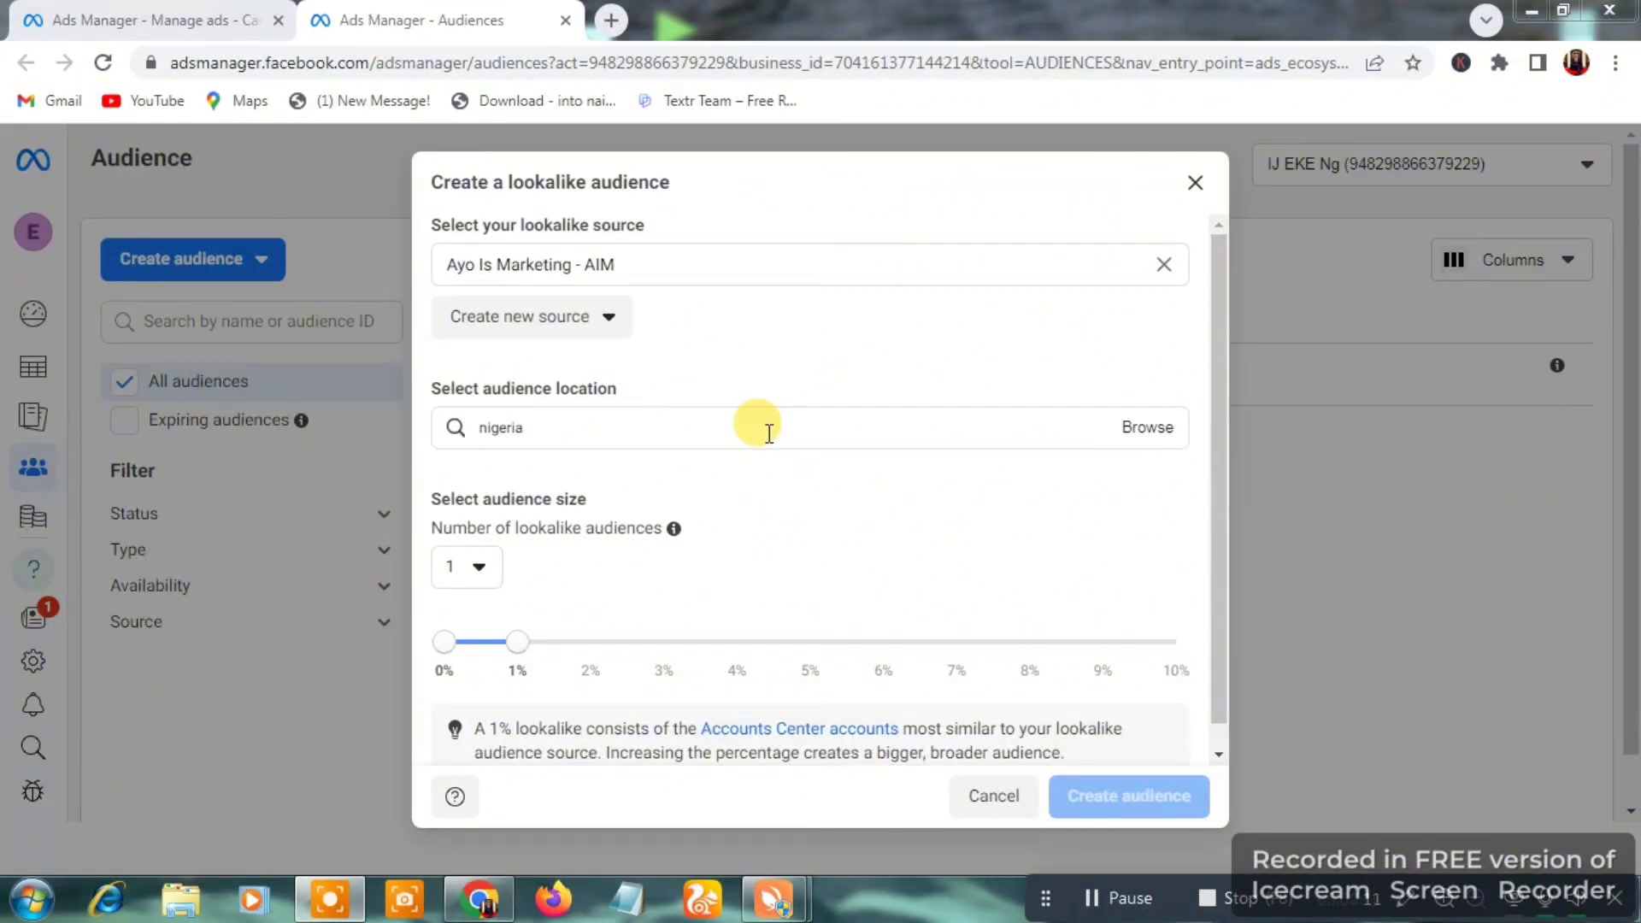
left_click(643, 421)
left_click(643, 422)
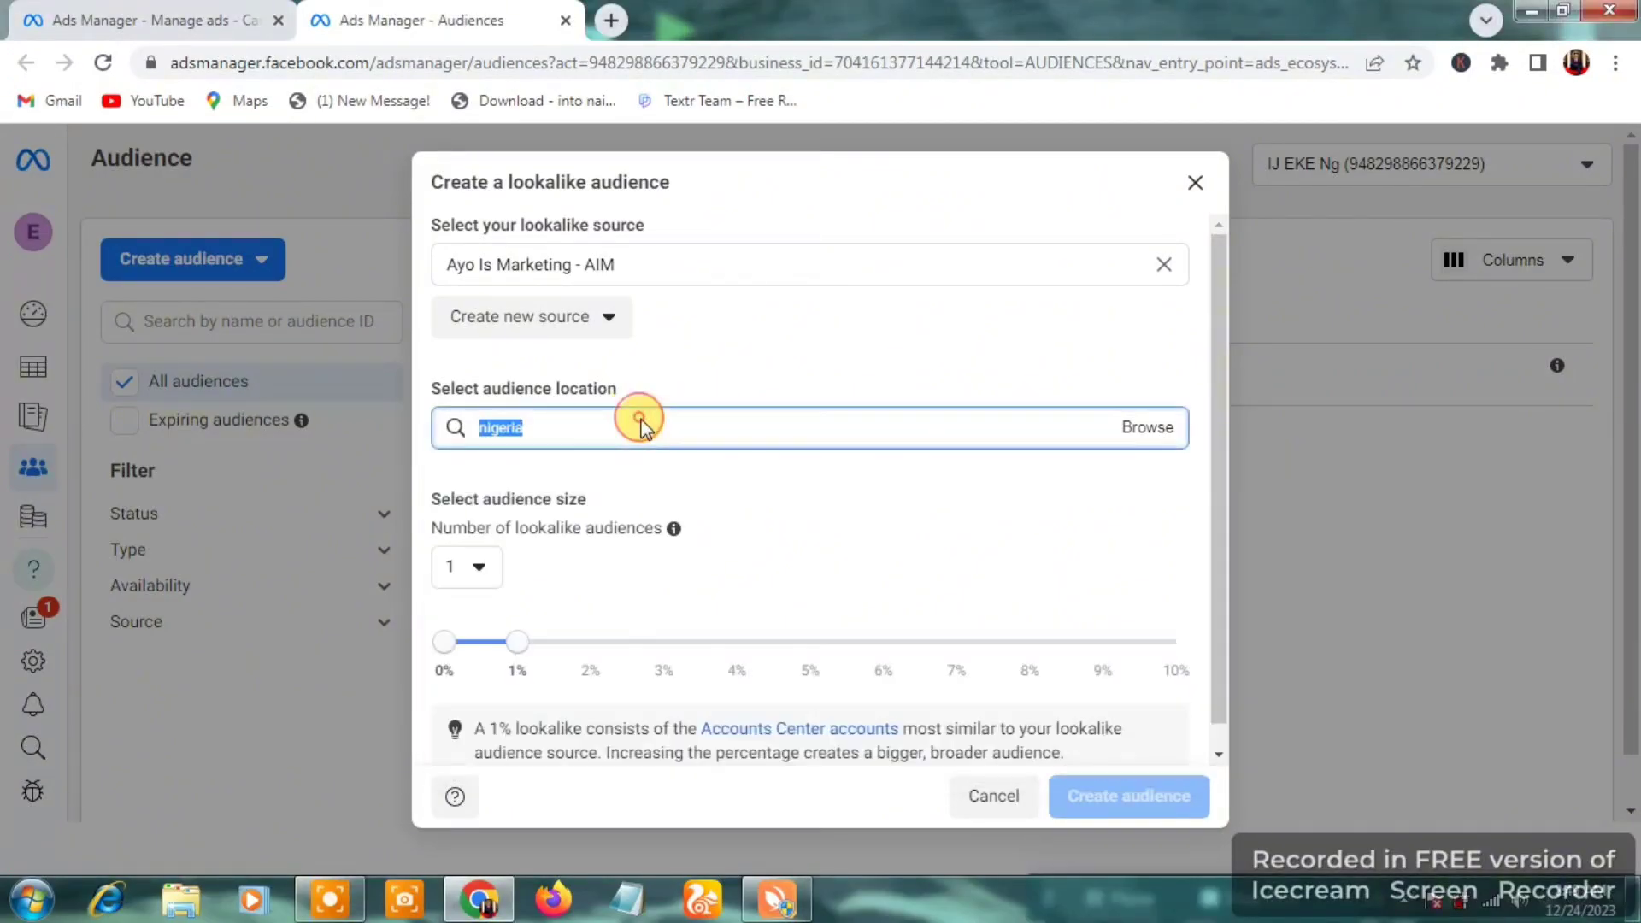
left_click(643, 422)
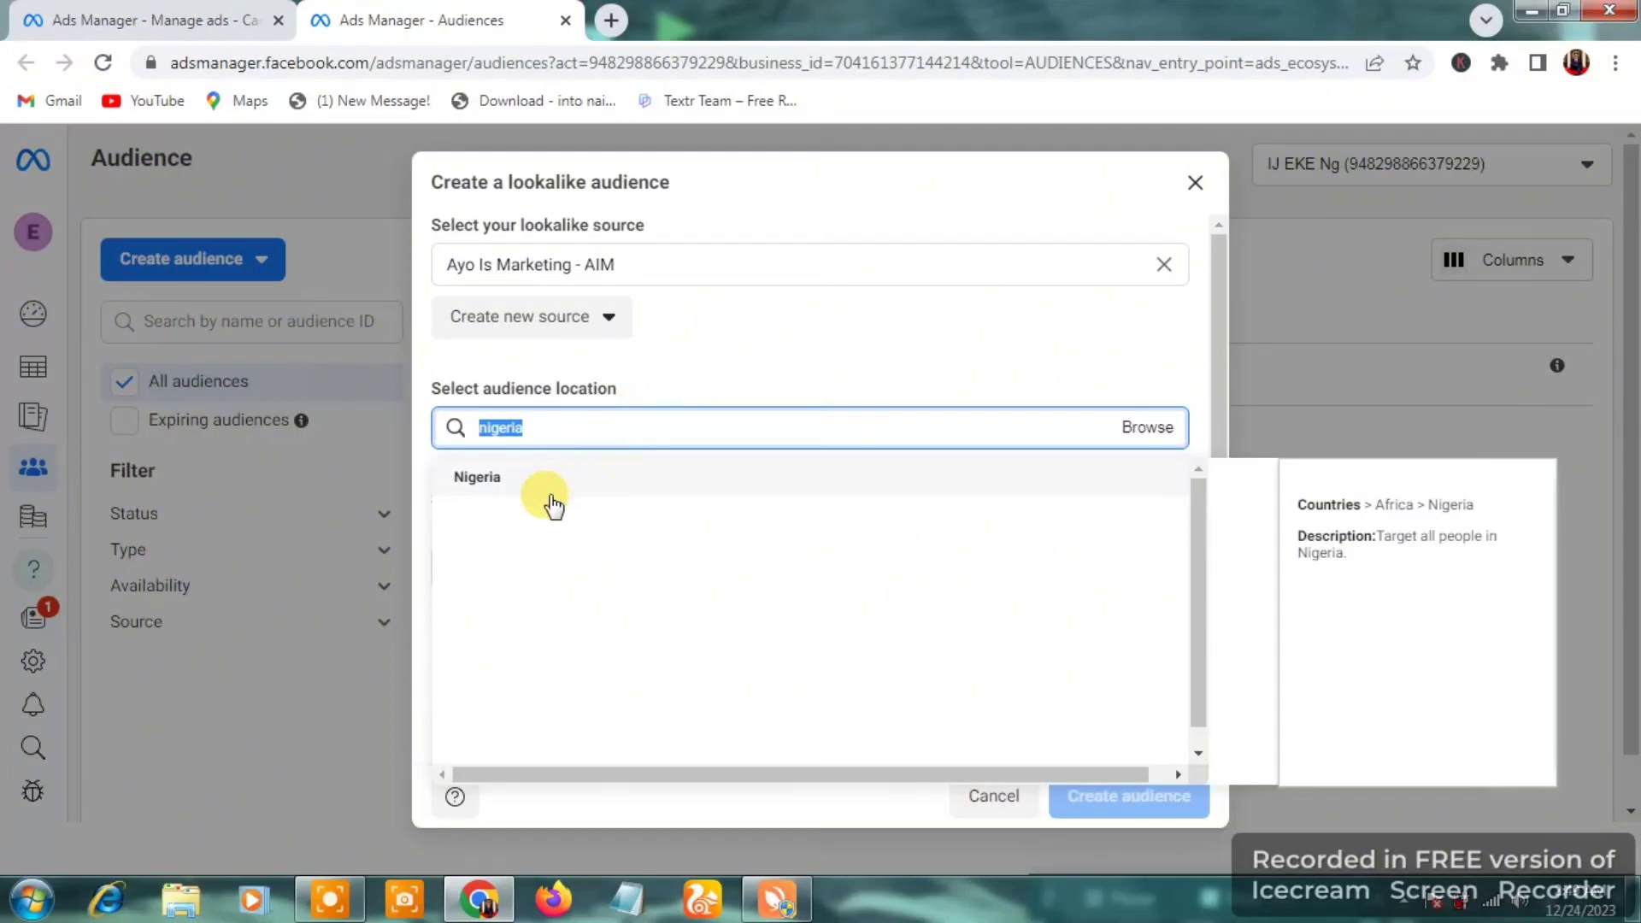
left_click(520, 476)
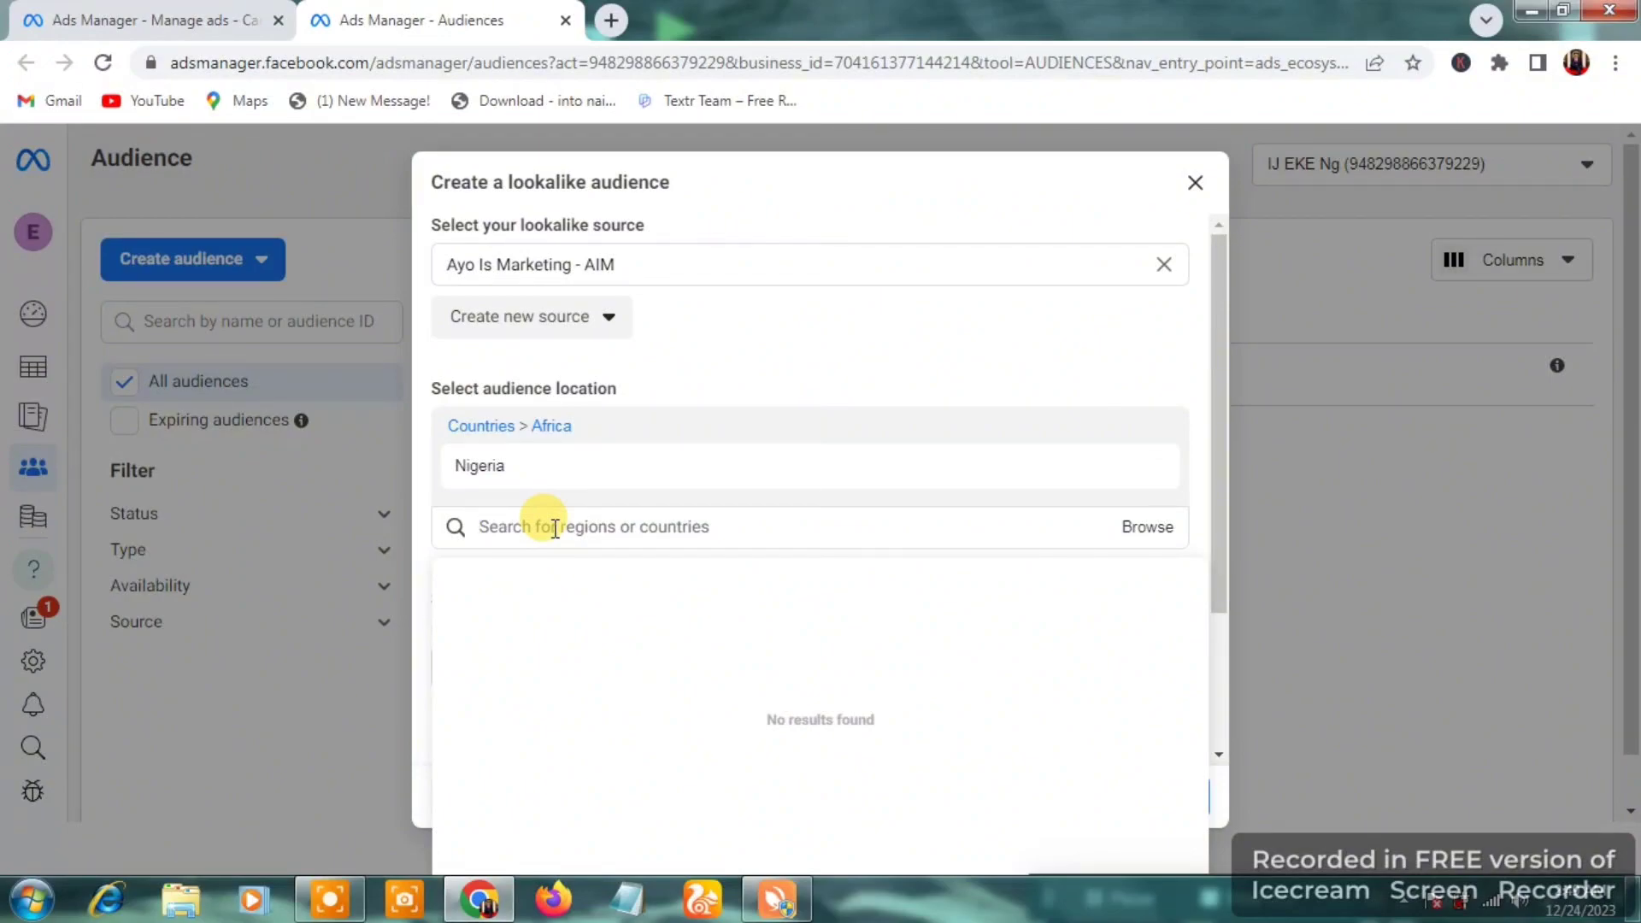
Step: Add United States and Kenya to the lookalike audience's locations, and close the dialog without creating the audience
type("united")
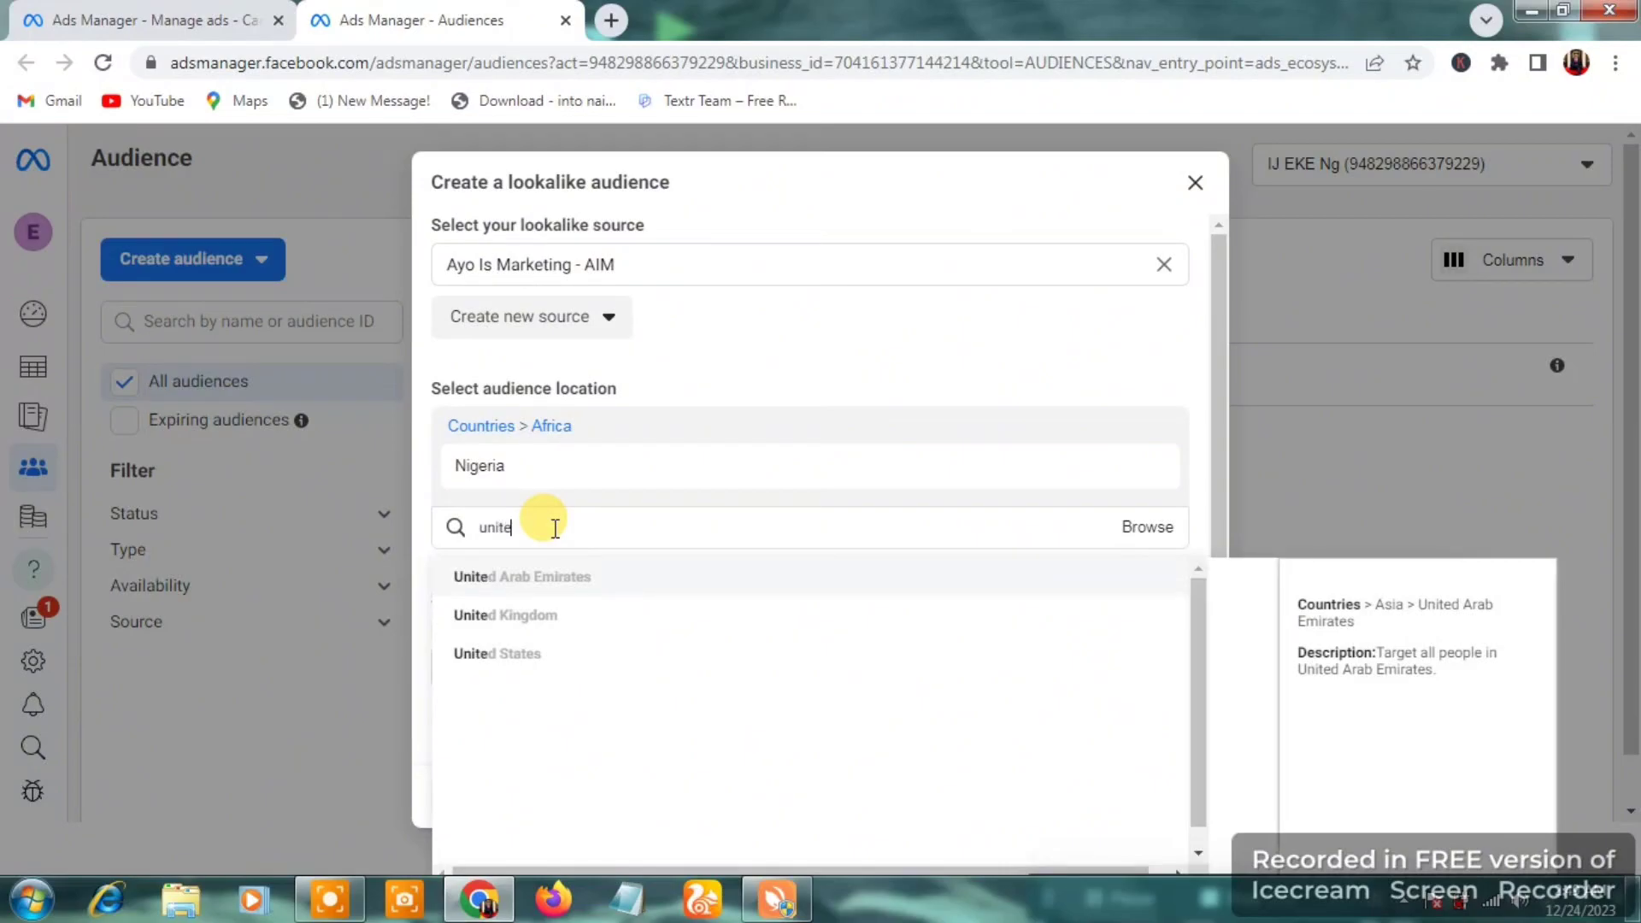
left_click(559, 658)
left_click(650, 605)
type("kenya")
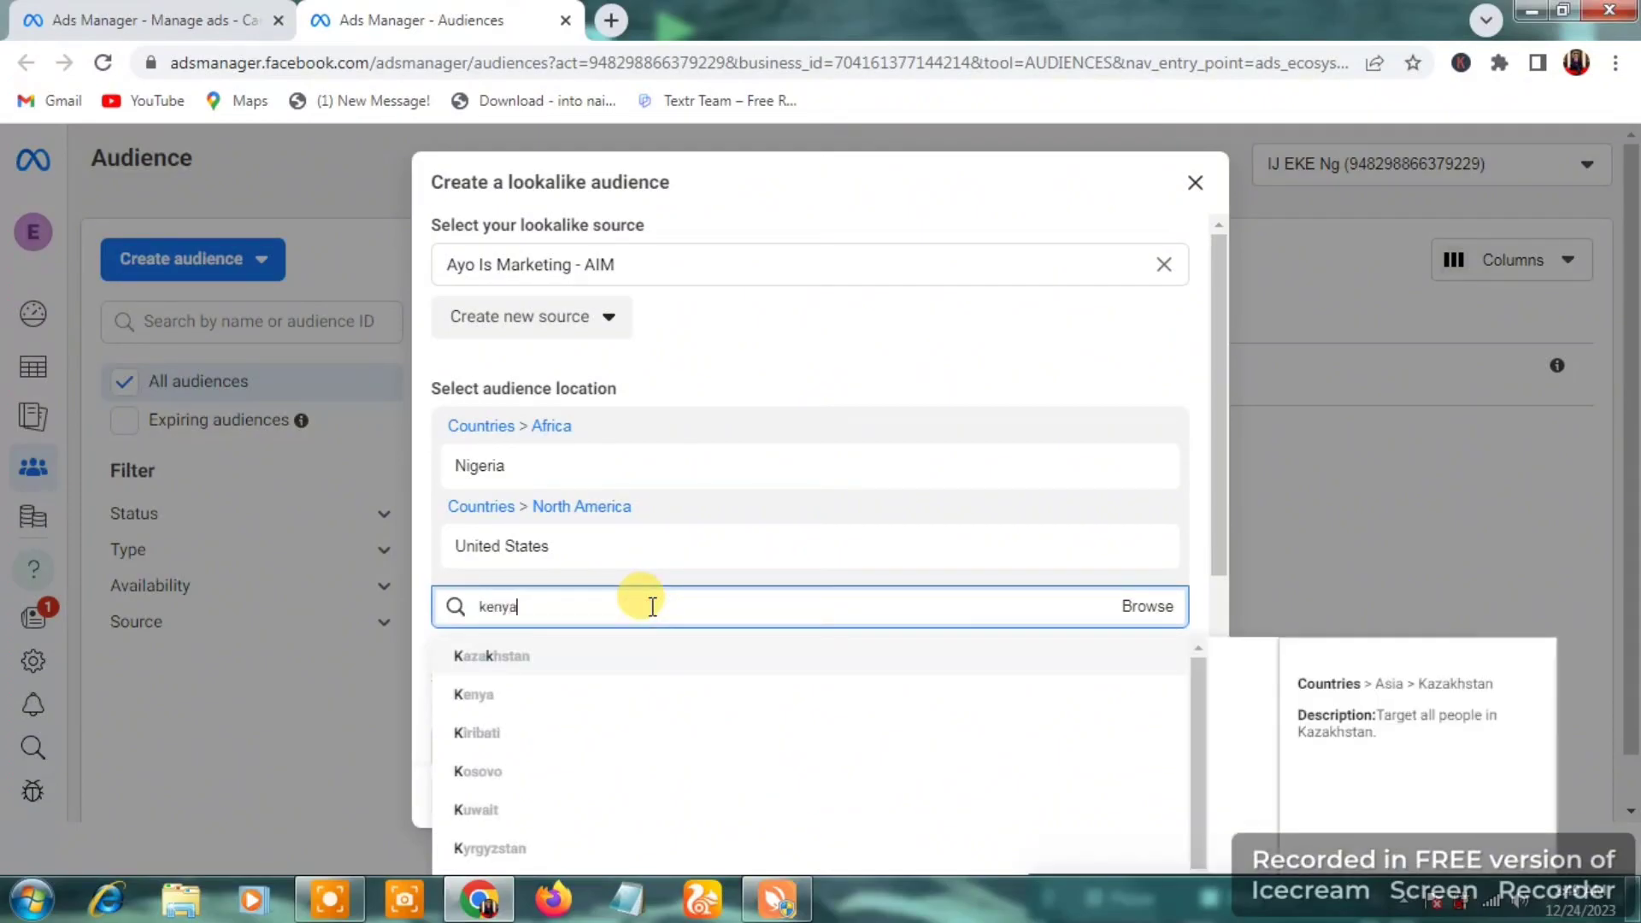
left_click(635, 665)
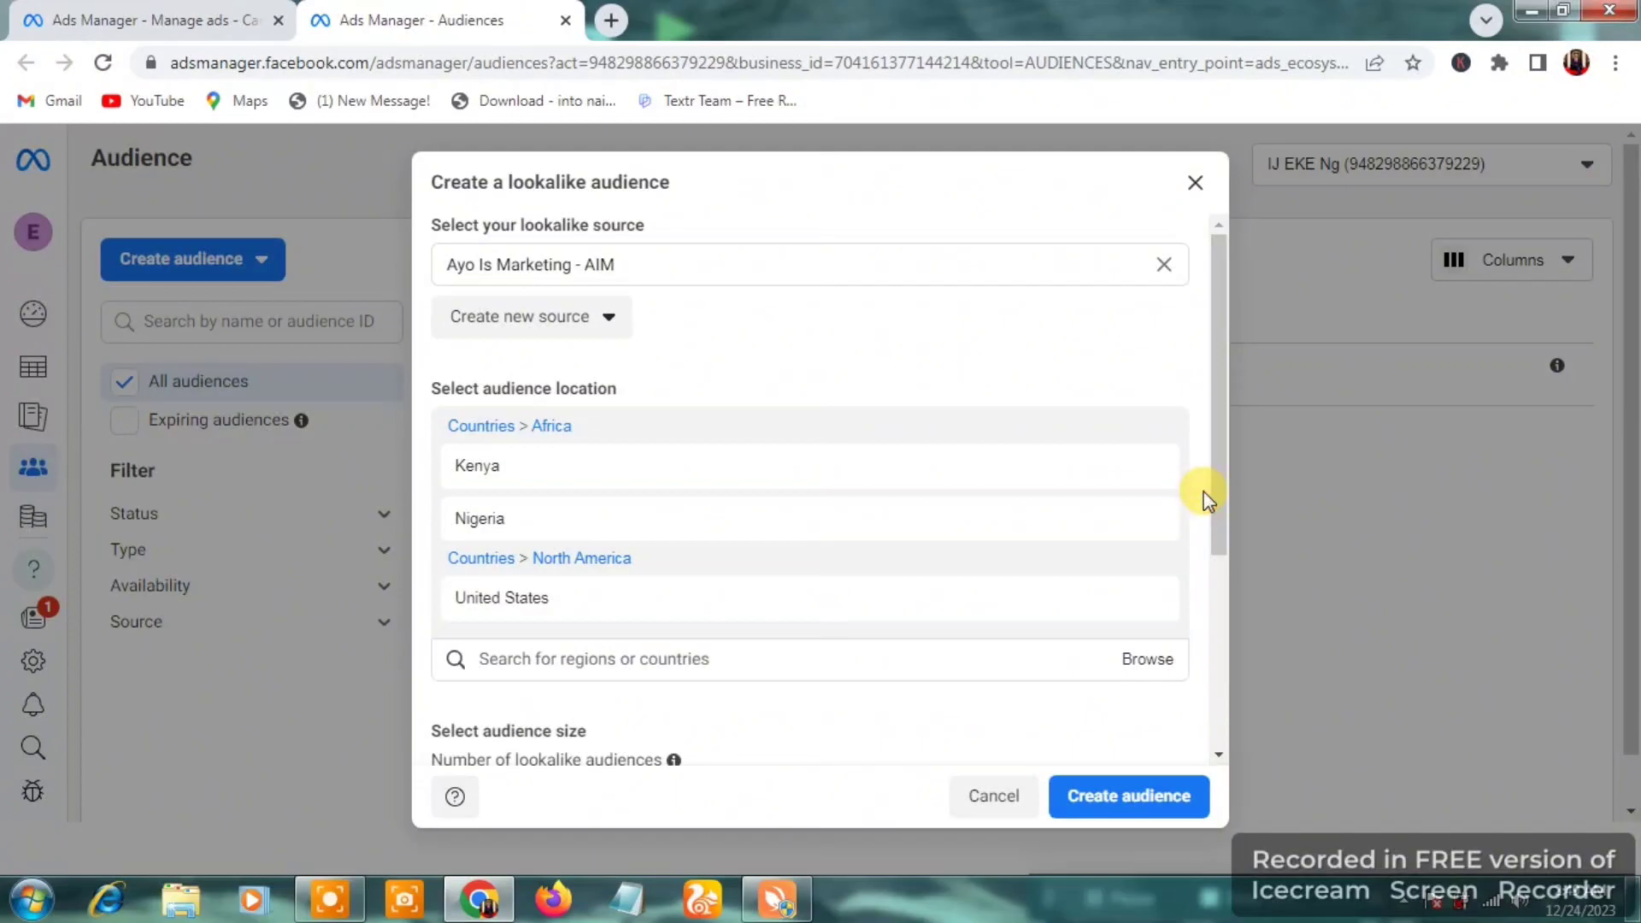
left_click_drag(1217, 490, 1217, 670)
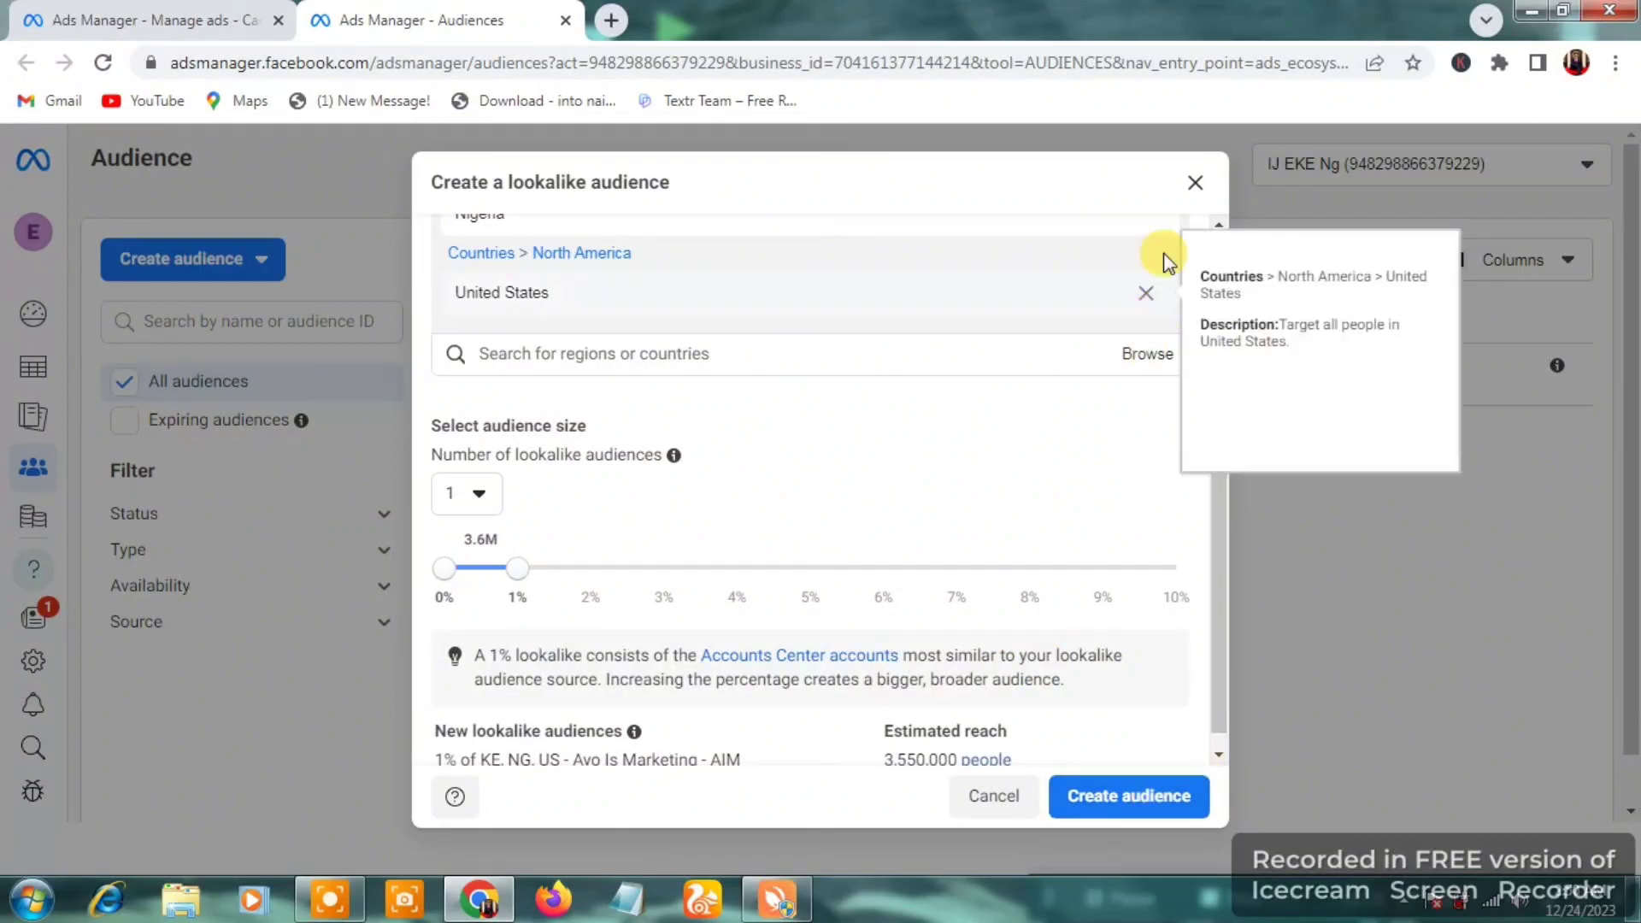
left_click(1194, 187)
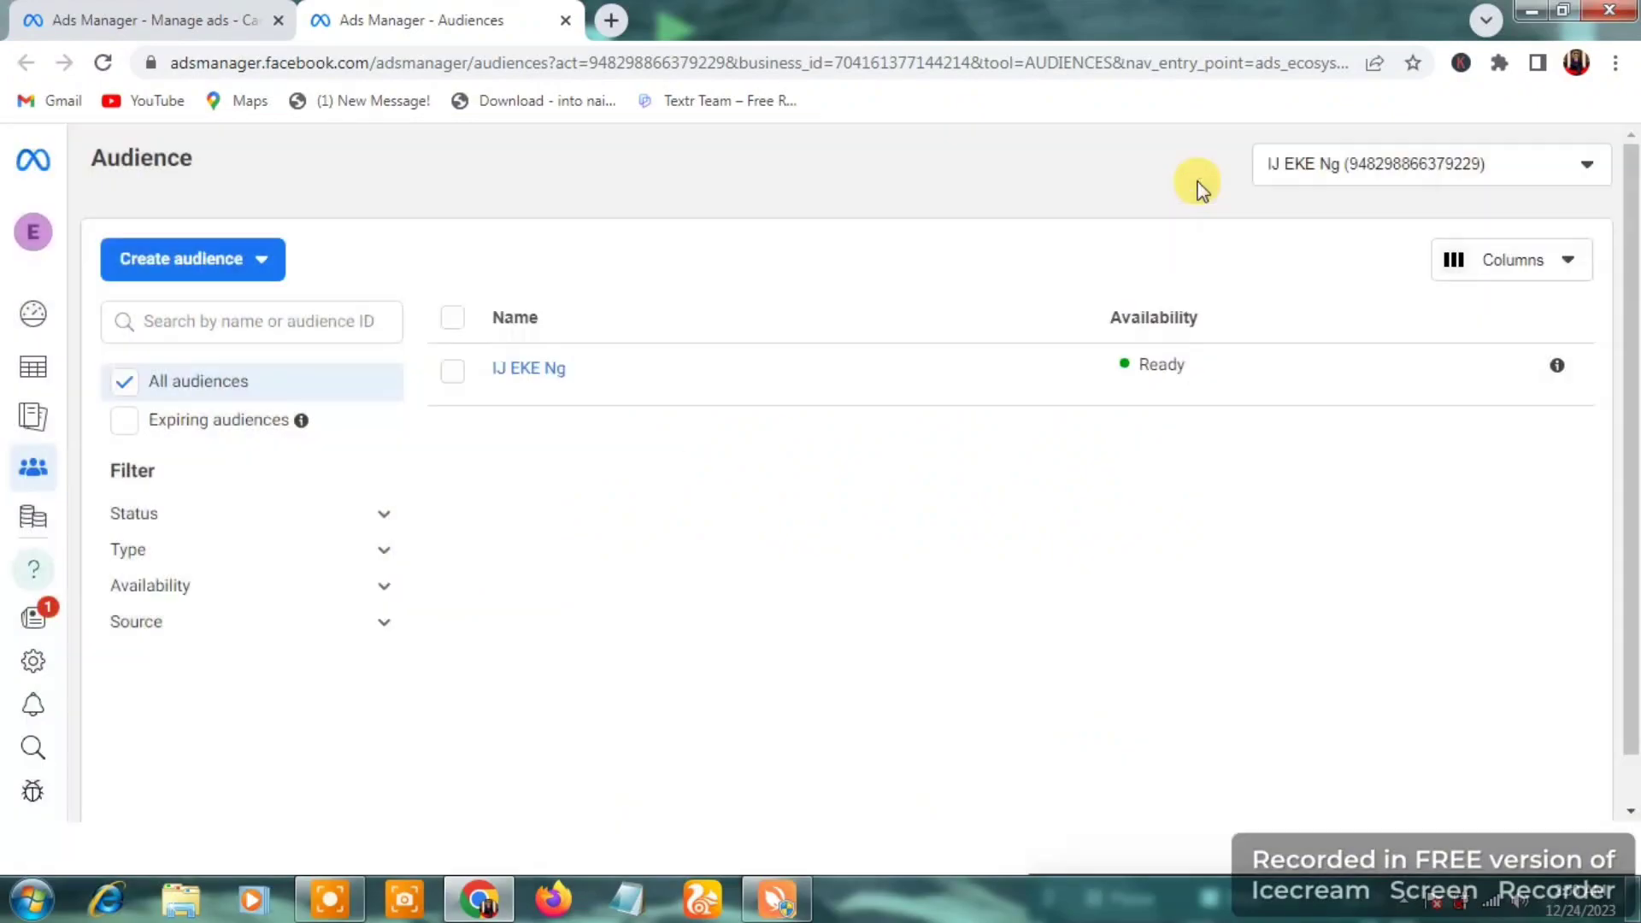
Step: Start a new saved audience and enter "zddsf" as its name
left_click(242, 264)
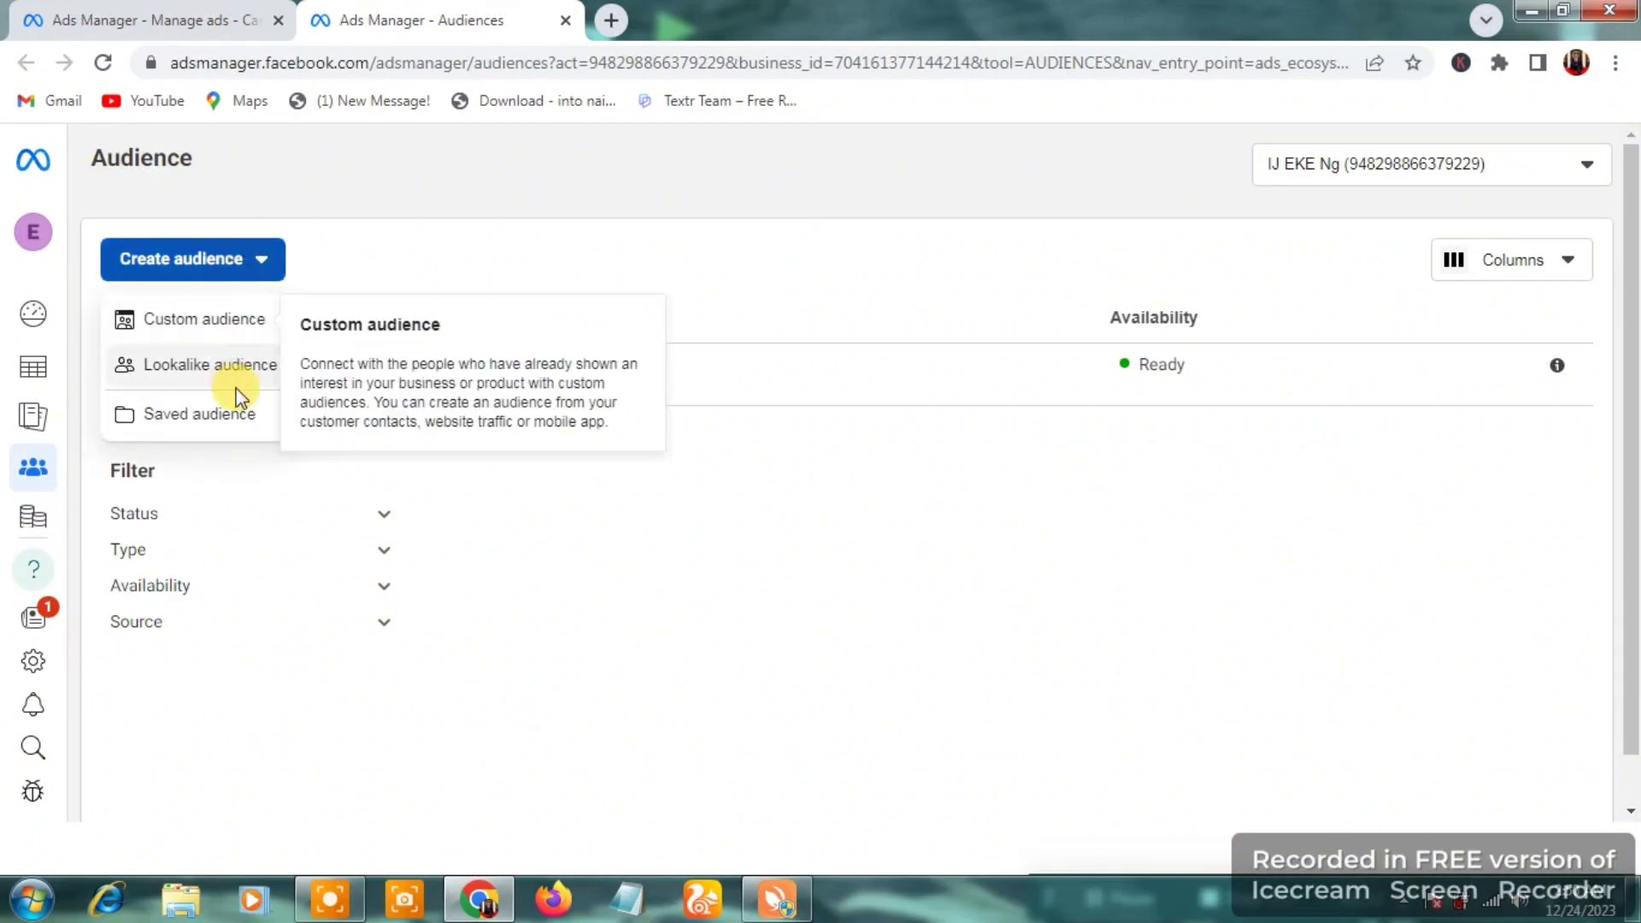
left_click(232, 414)
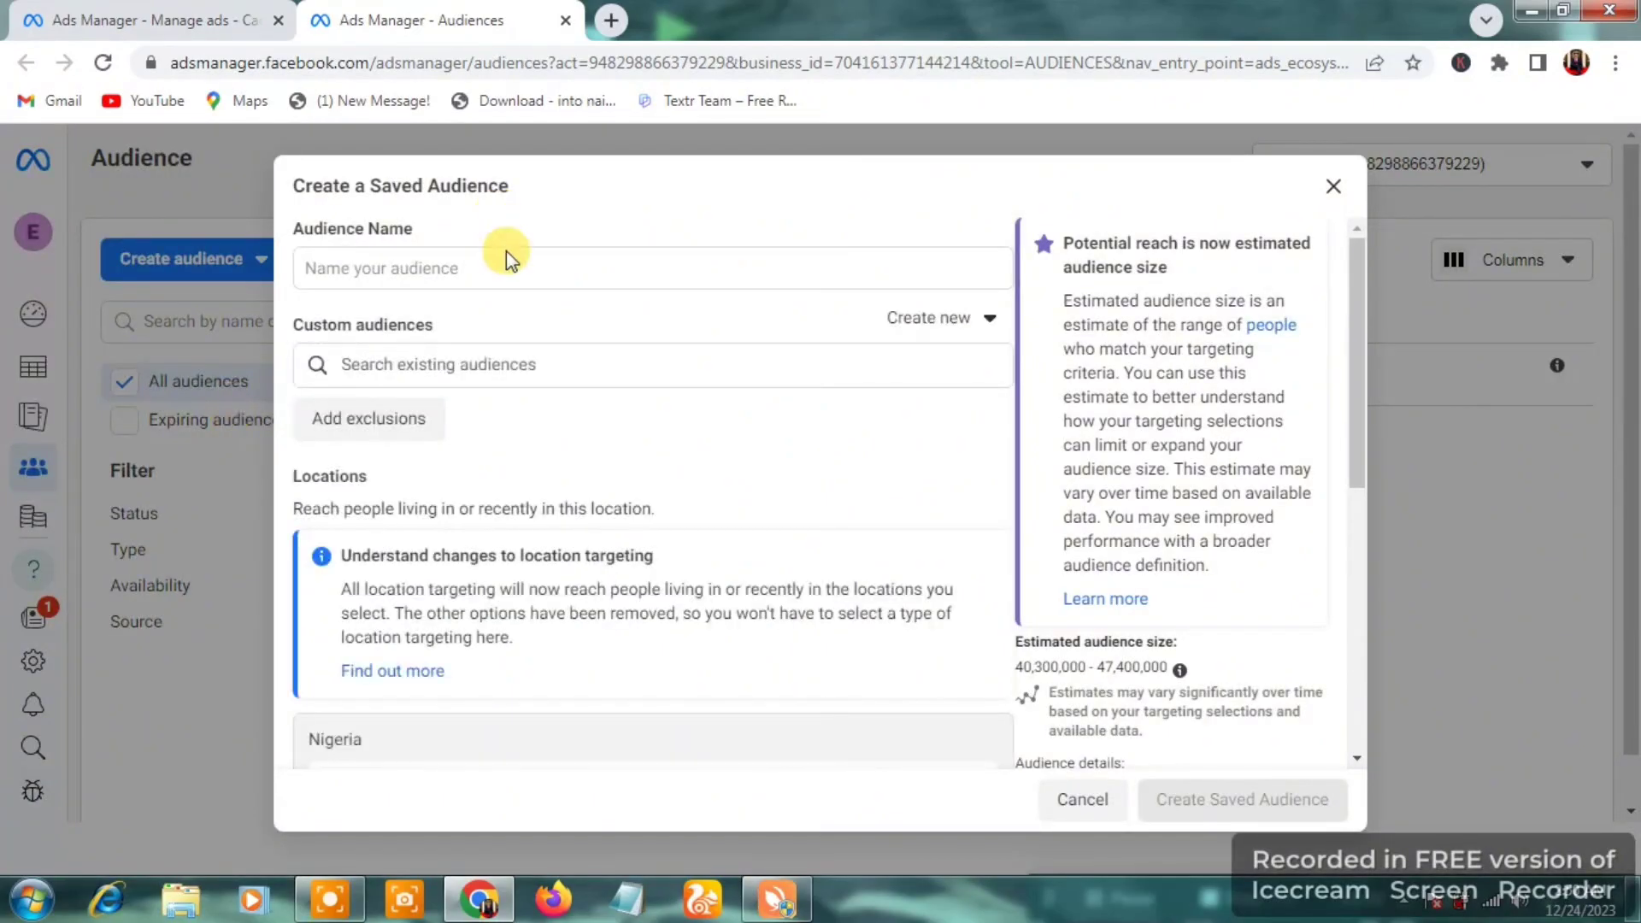
left_click(513, 274)
type("zddsf")
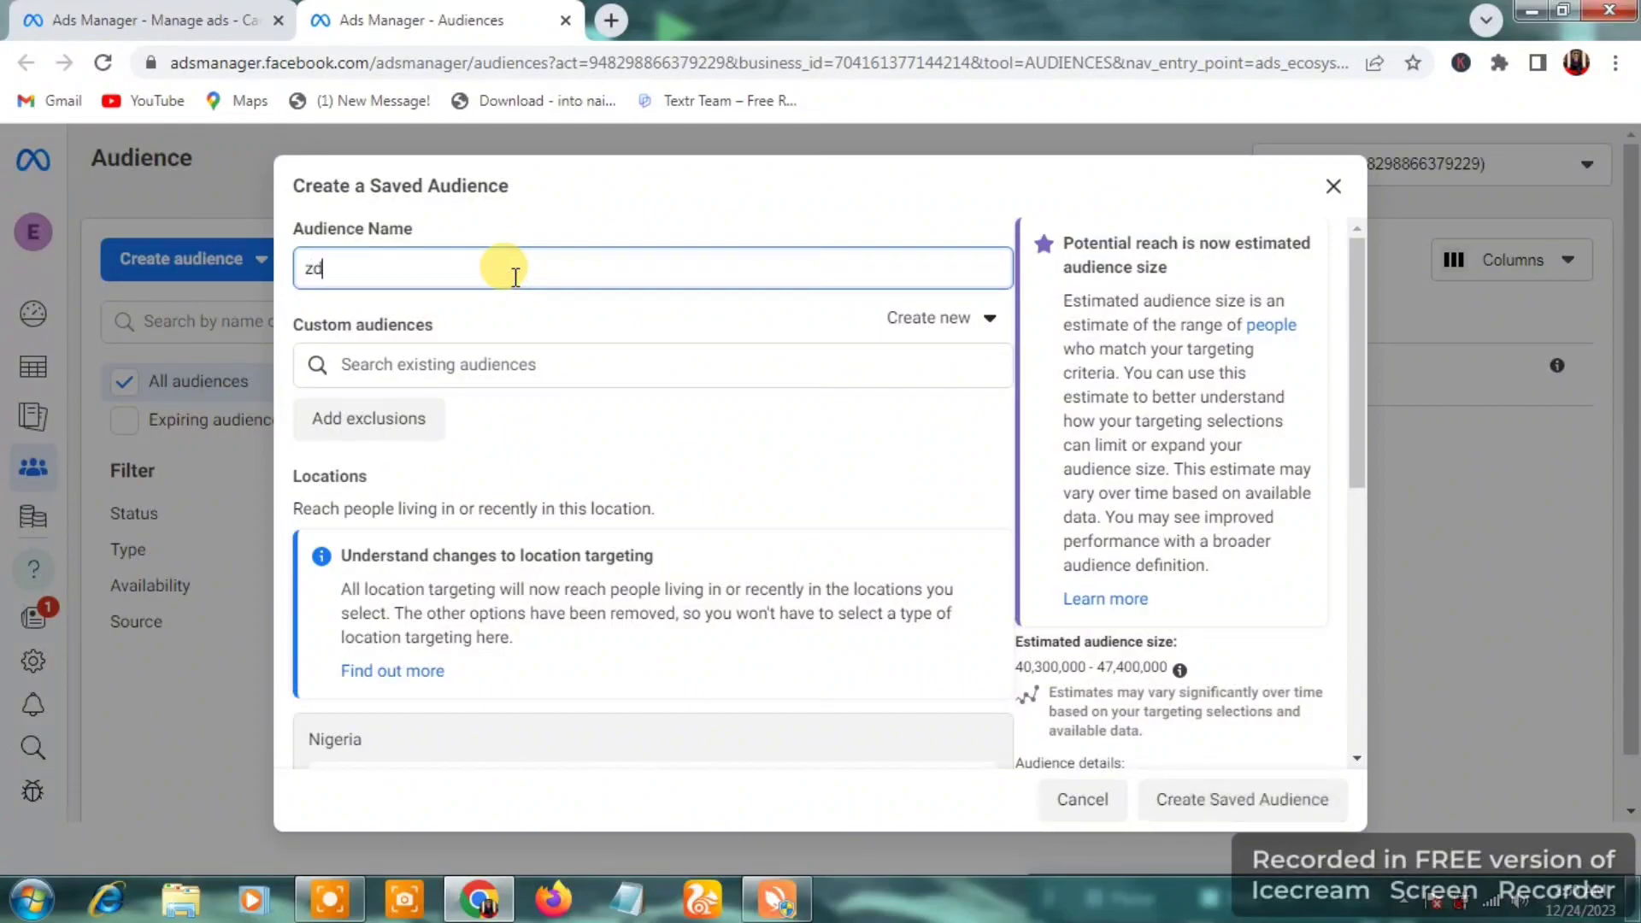
left_click(553, 407)
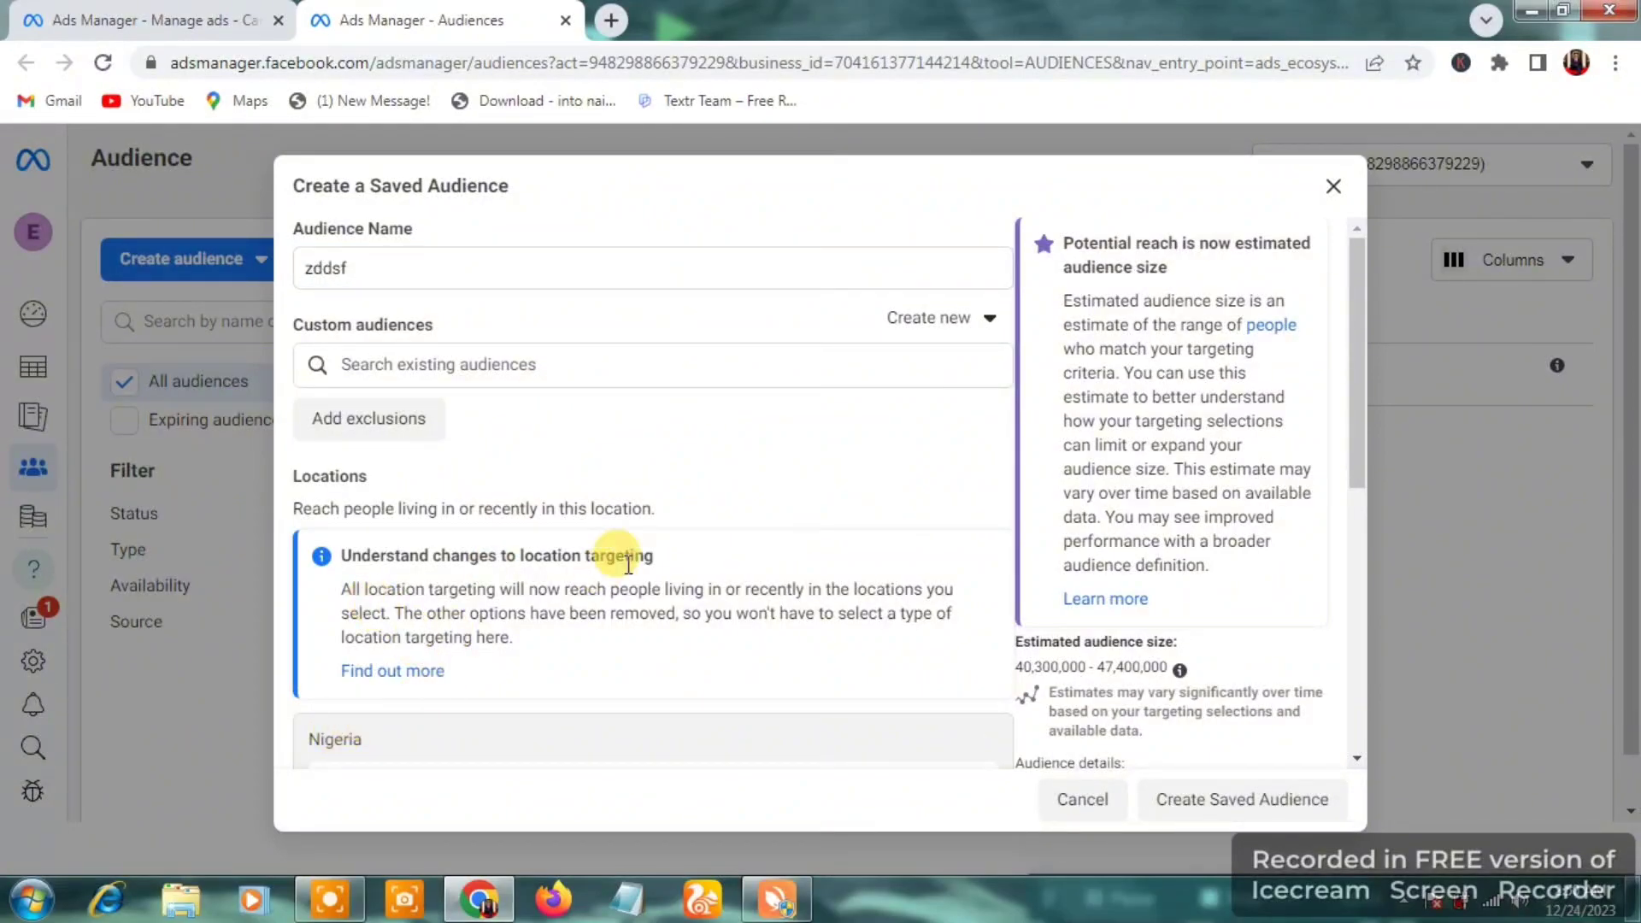
Step: Review the saved audience's location, age, gender, language and detailed targeting options
left_click_drag(1355, 323, 1371, 627)
scroll(1358, 418, "down", 2)
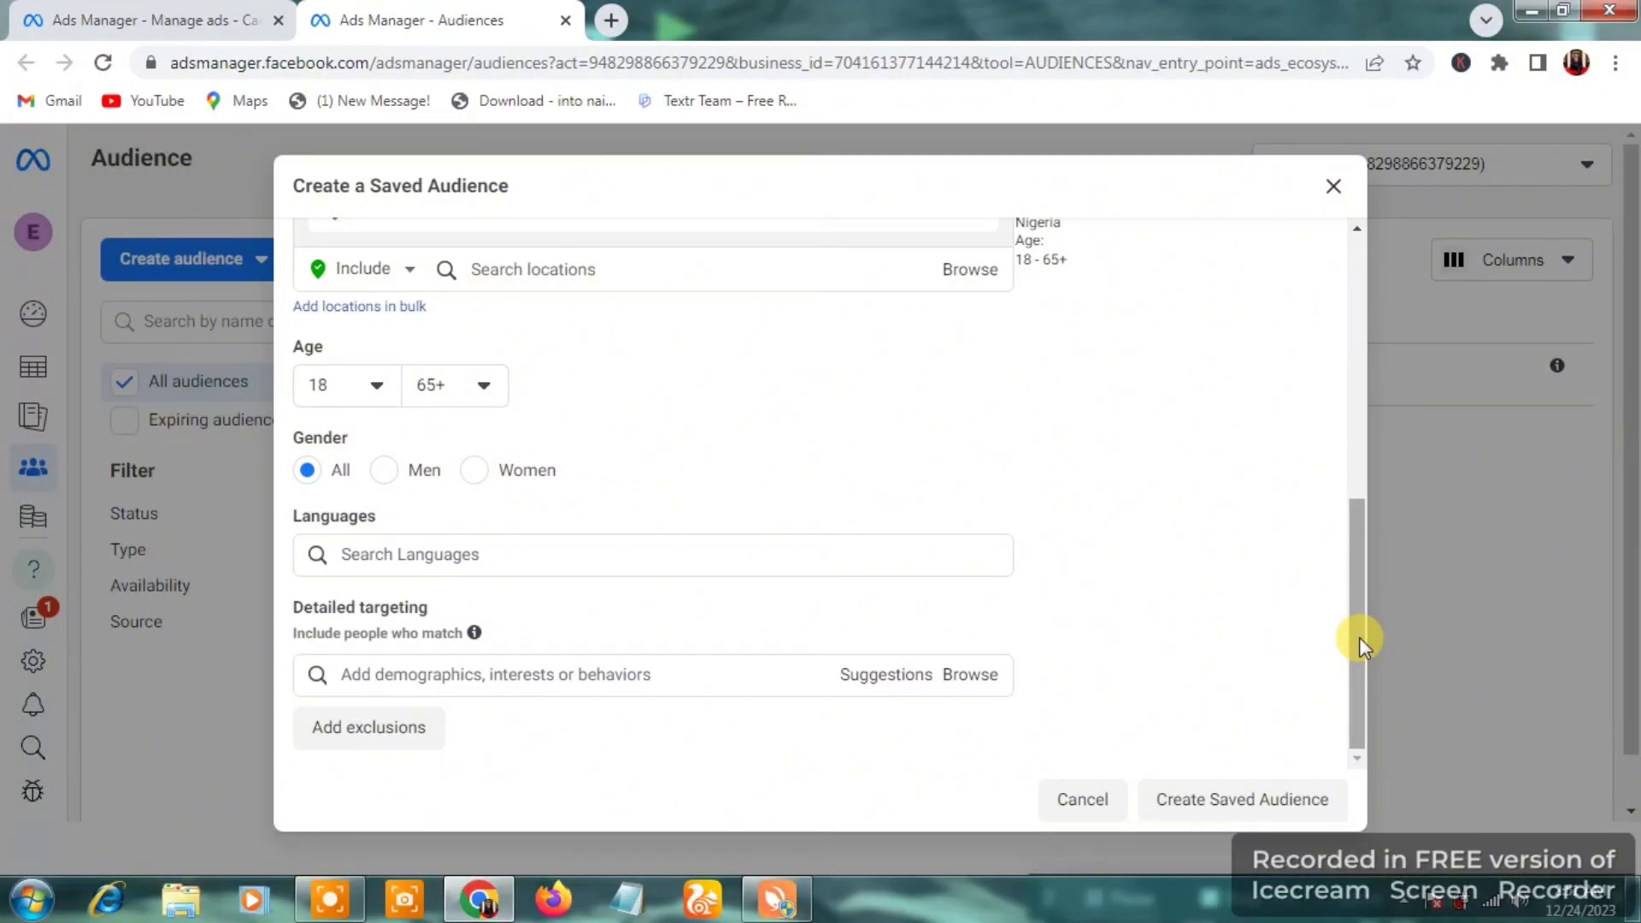
left_click_drag(1359, 638, 1362, 365)
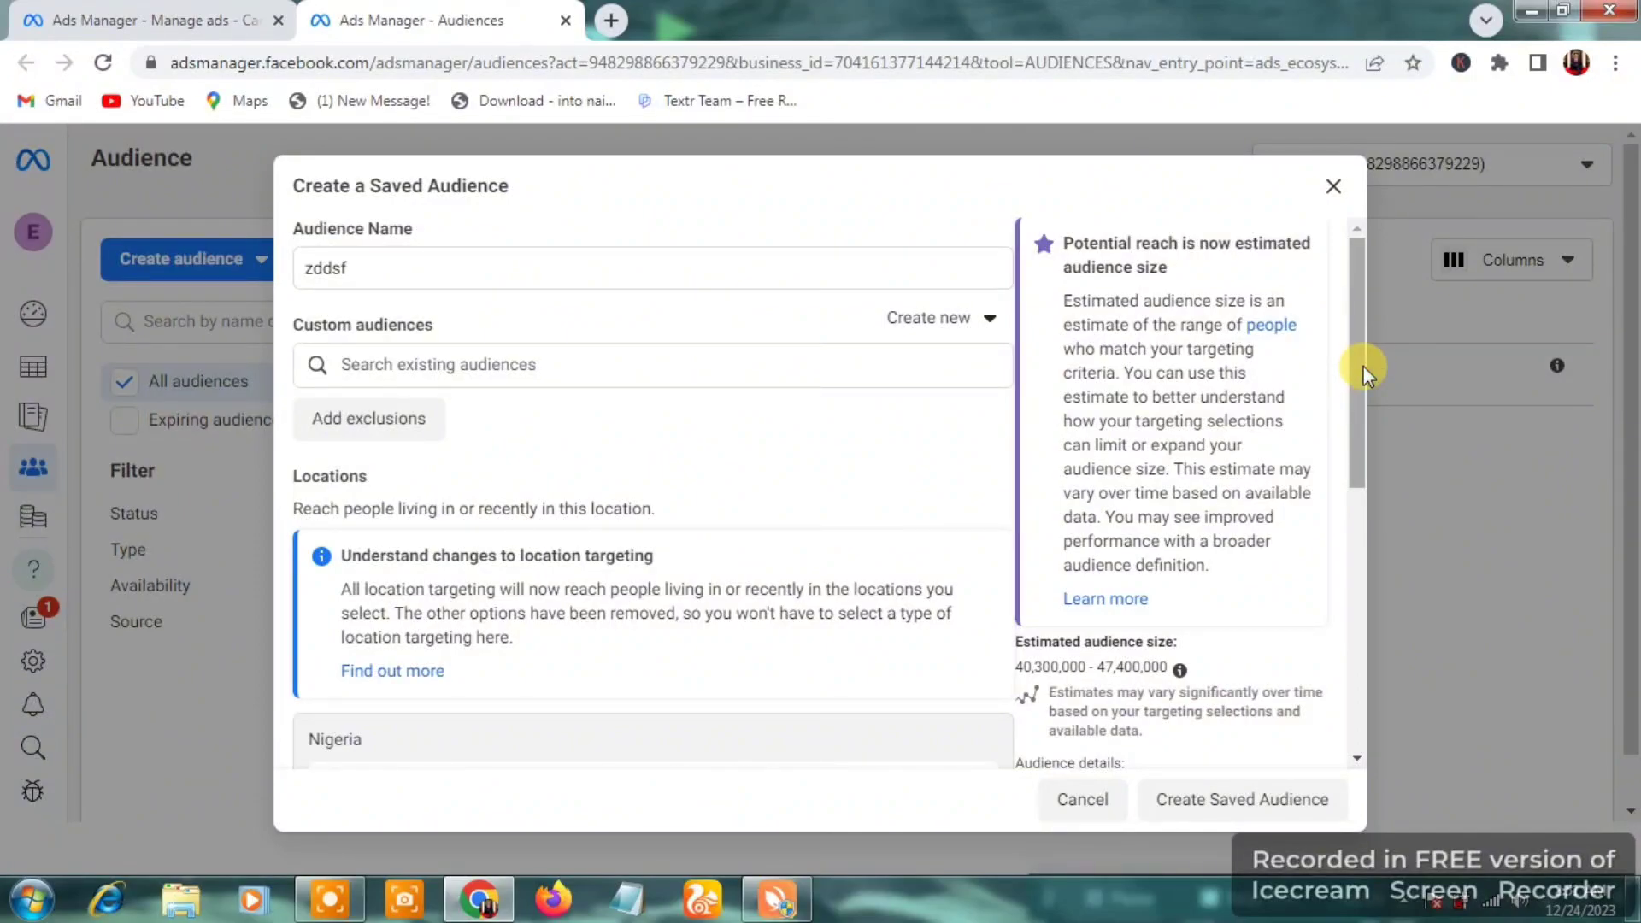
left_click_drag(1356, 361, 1355, 500)
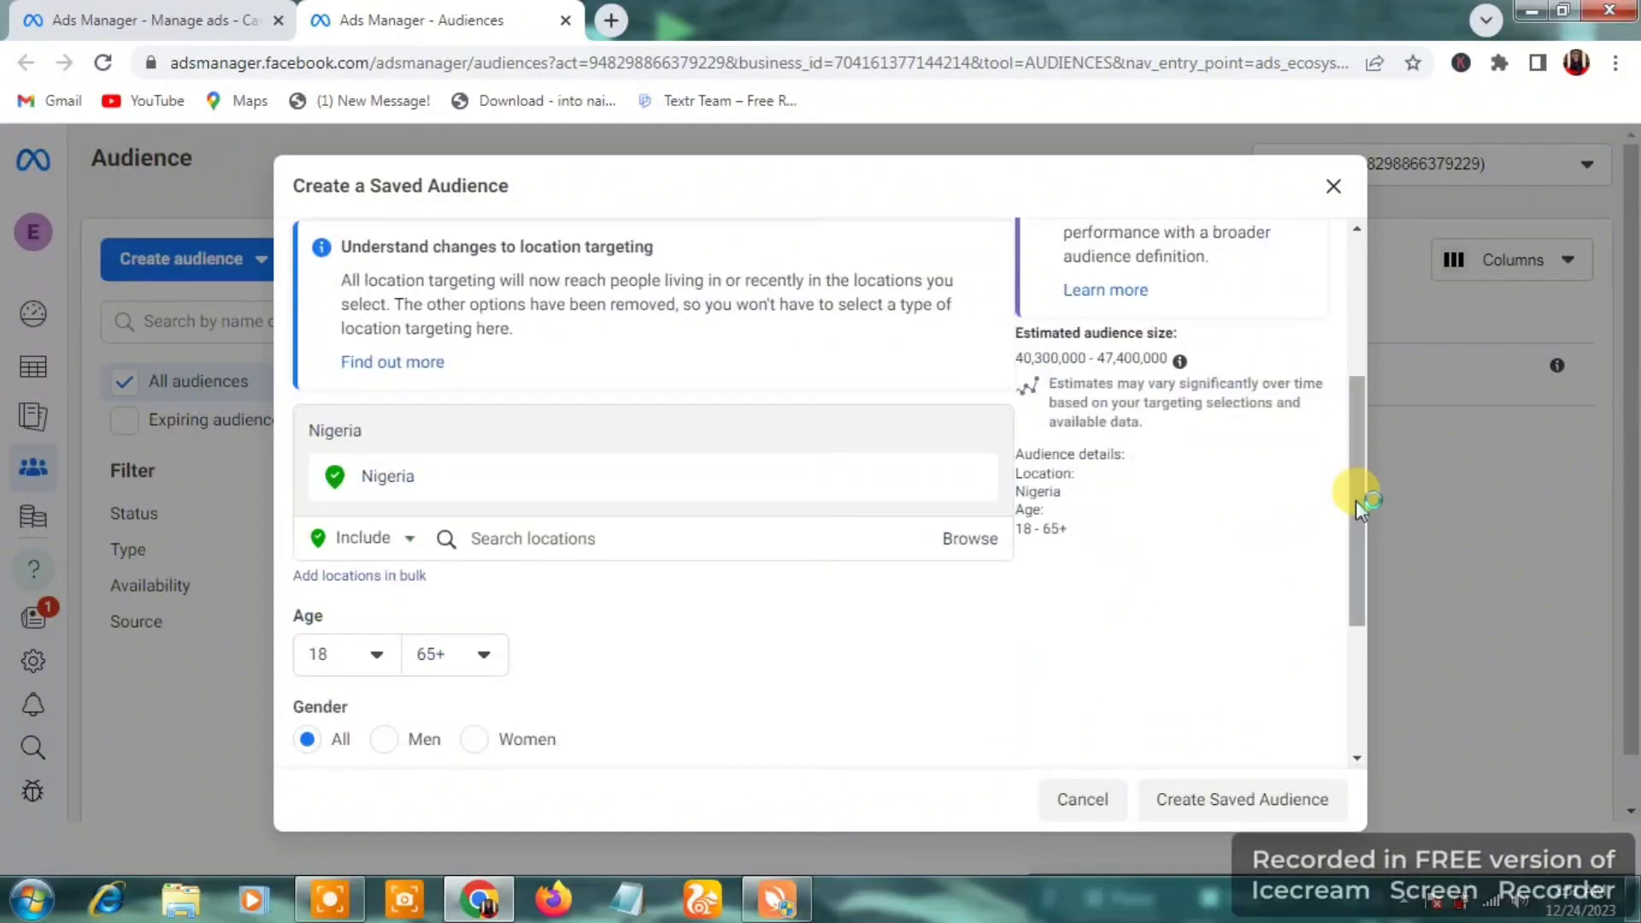